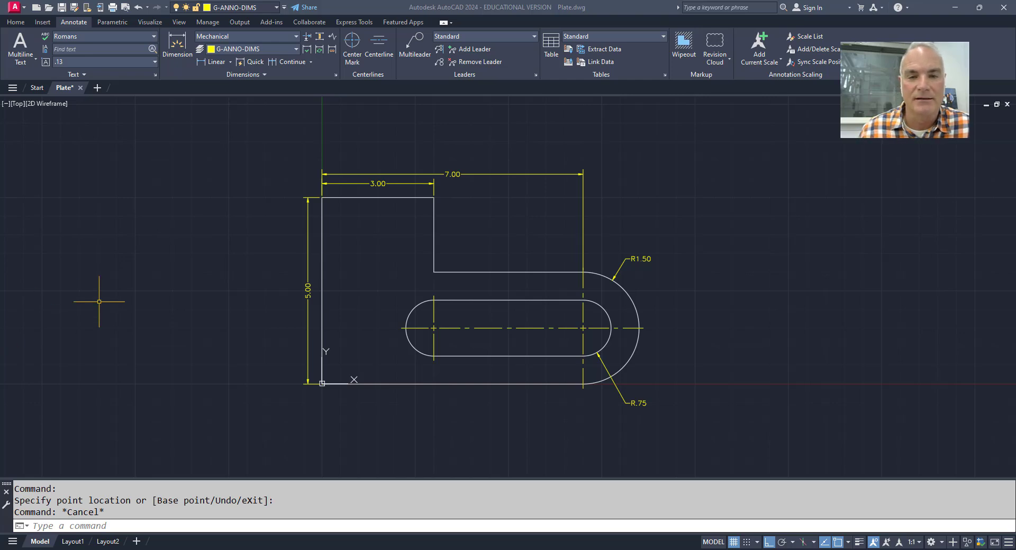
Select the whole plate drawing with its dimensions and centerlines and copy it to the clipboard
left_click(182, 265)
left_click(215, 351)
left_click(223, 419)
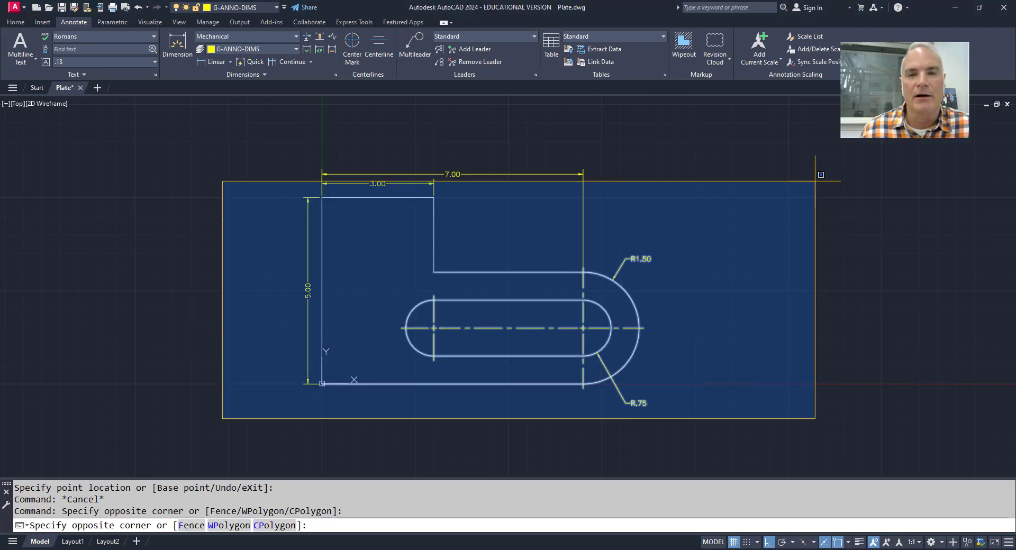
left_click(723, 136)
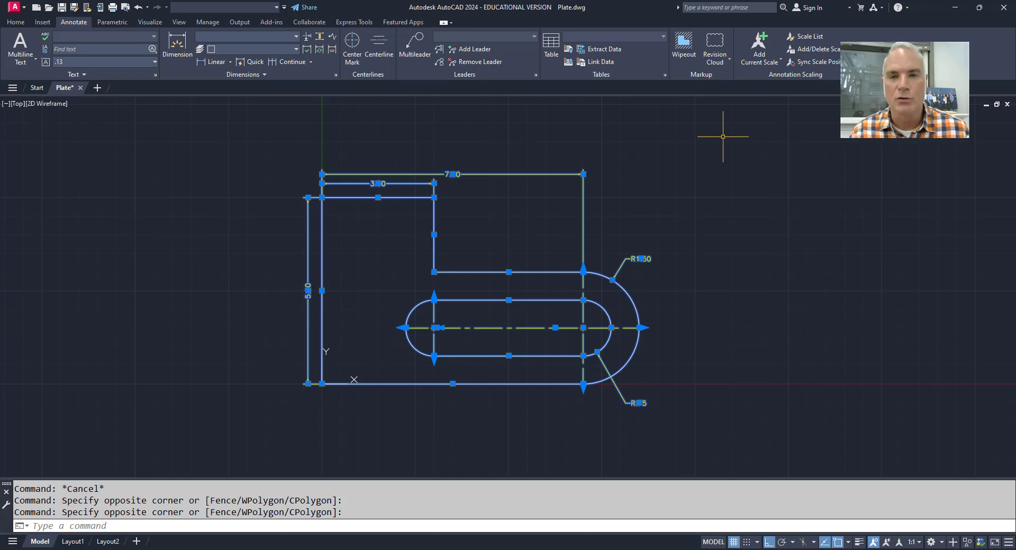
key("ctrl+c")
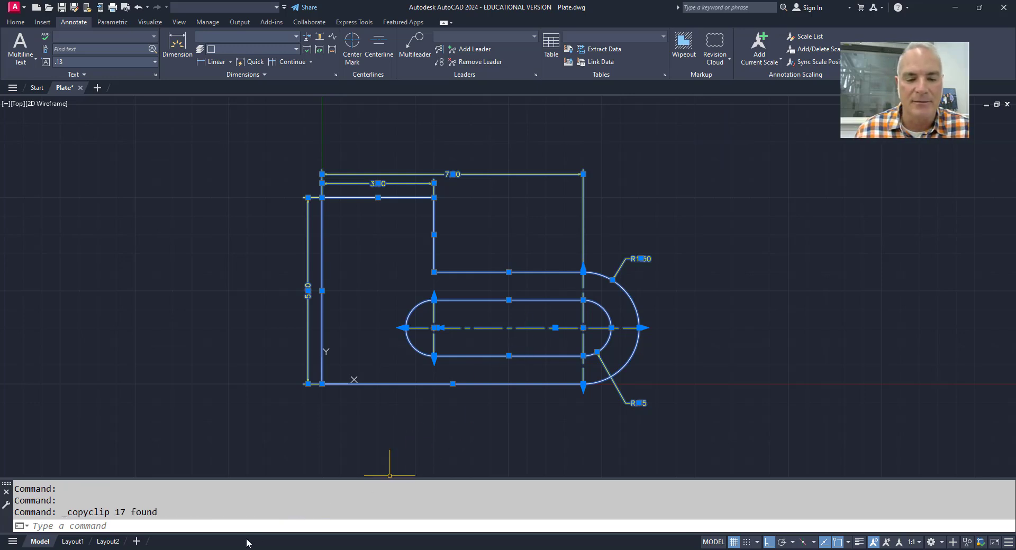
Switch to Inventor and start a 2D sketch on the XY plane of the CopyPaste part
left_click(247, 549)
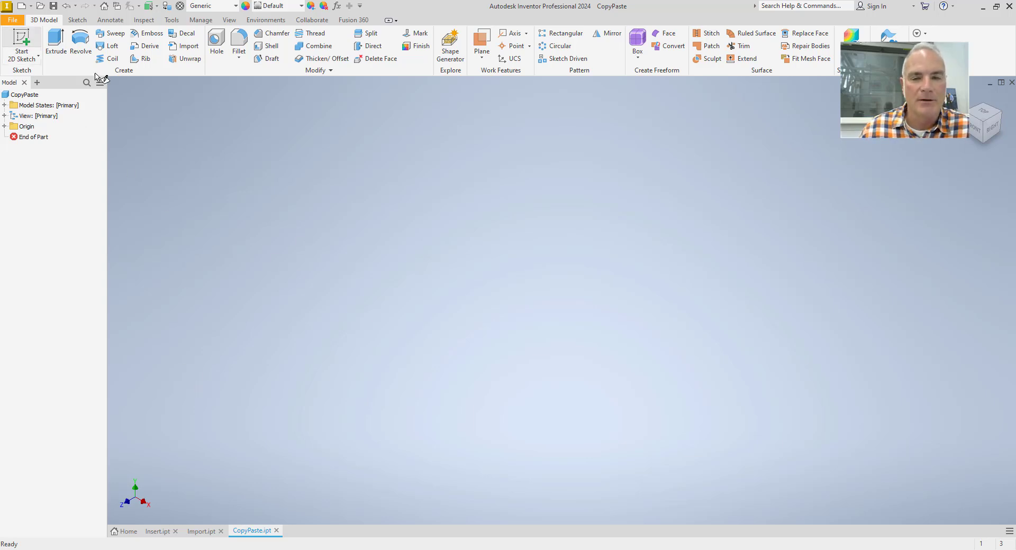
left_click(21, 41)
left_click(502, 163)
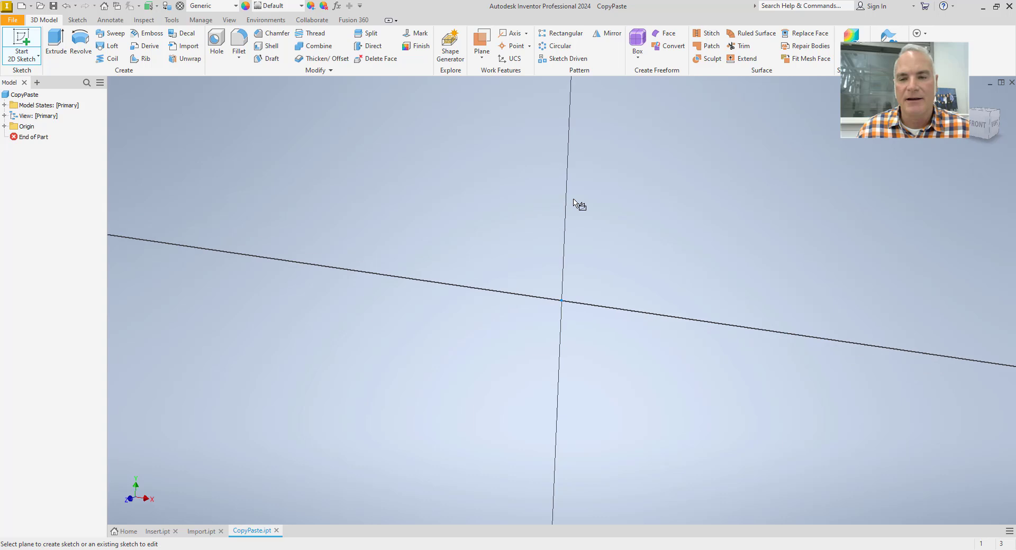
middle_click_drag(631, 209, 479, 303)
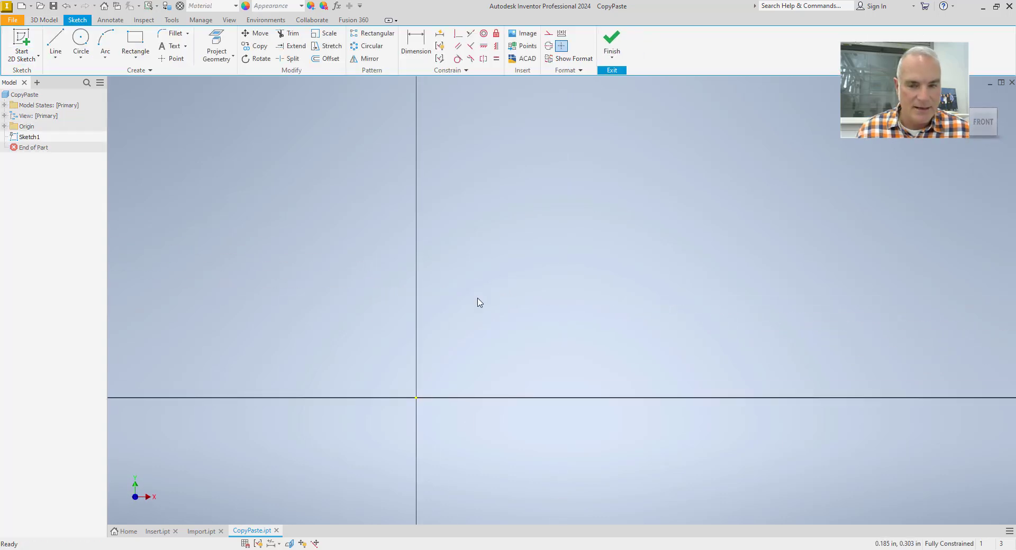
Paste the copied AutoCAD plate geometry into the sketch, up and to the right of the origin
key("ctrl+v")
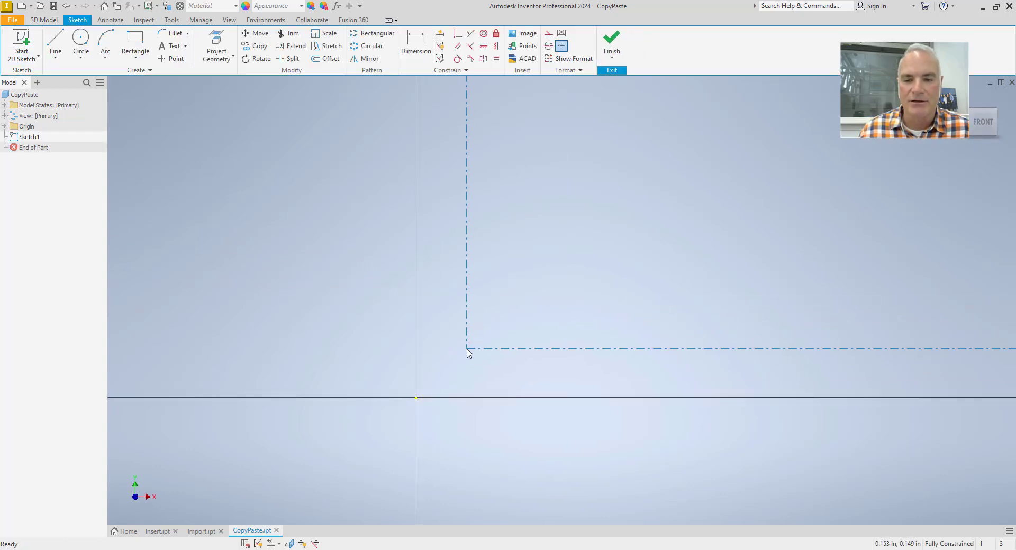
left_click(464, 351)
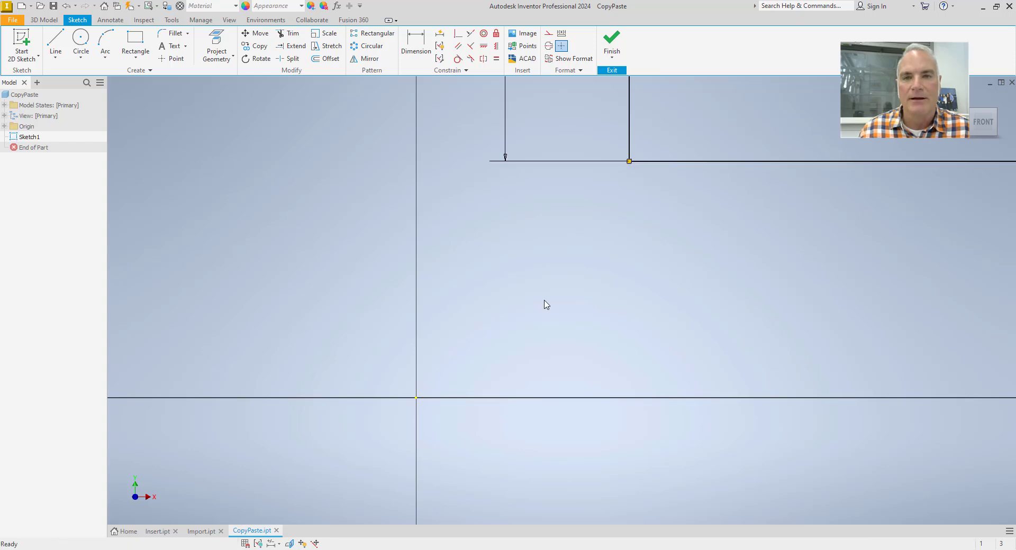
scroll(554, 289, "up", 3)
scroll(633, 219, "down", 6)
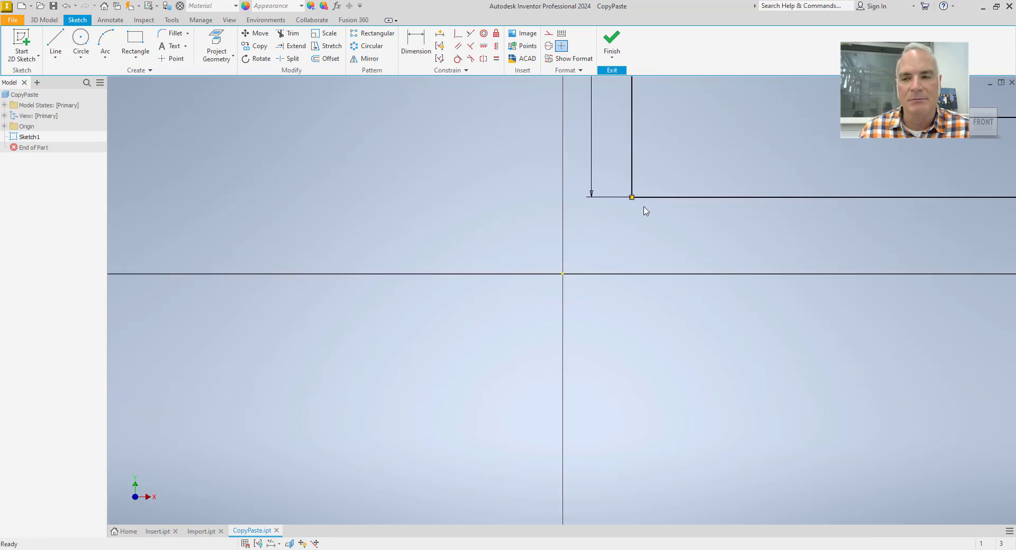
middle_click_drag(644, 212, 411, 370)
scroll(524, 322, "down", 3)
scroll(653, 269, "down", 3)
middle_click_drag(653, 269, 484, 349)
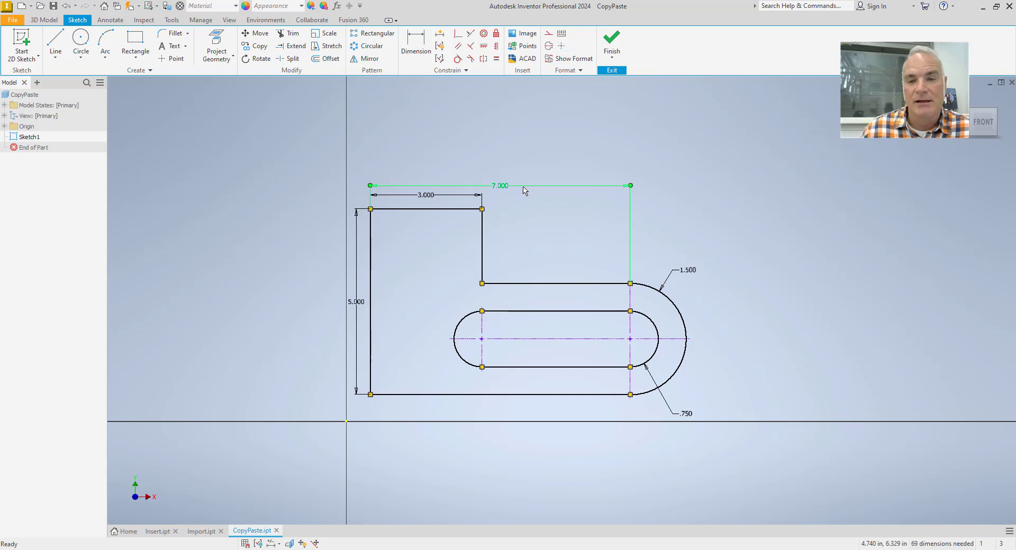
Check whether the plate's 7.000 dimension can be edited and display all of the sketch's constraints
double_click(524, 190)
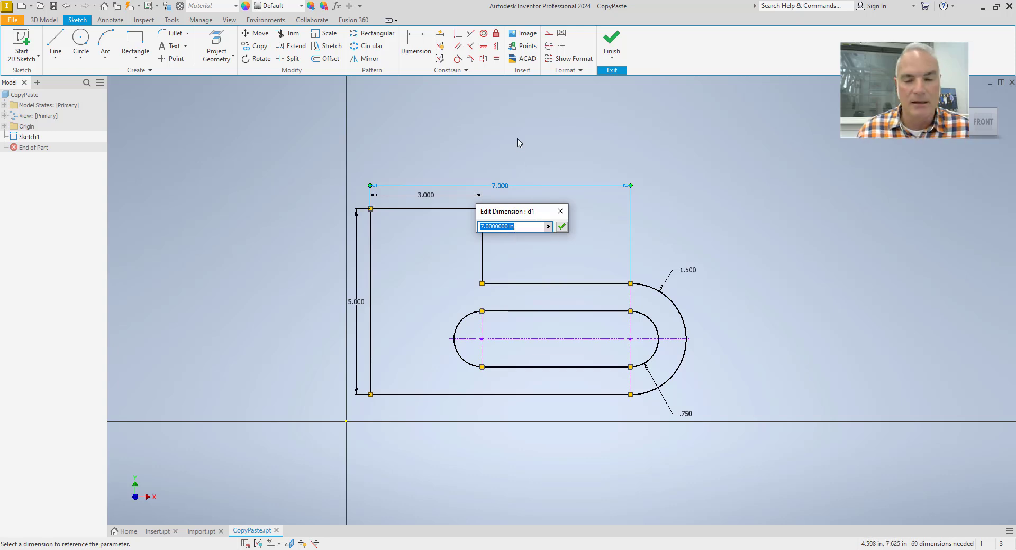
key("Escape")
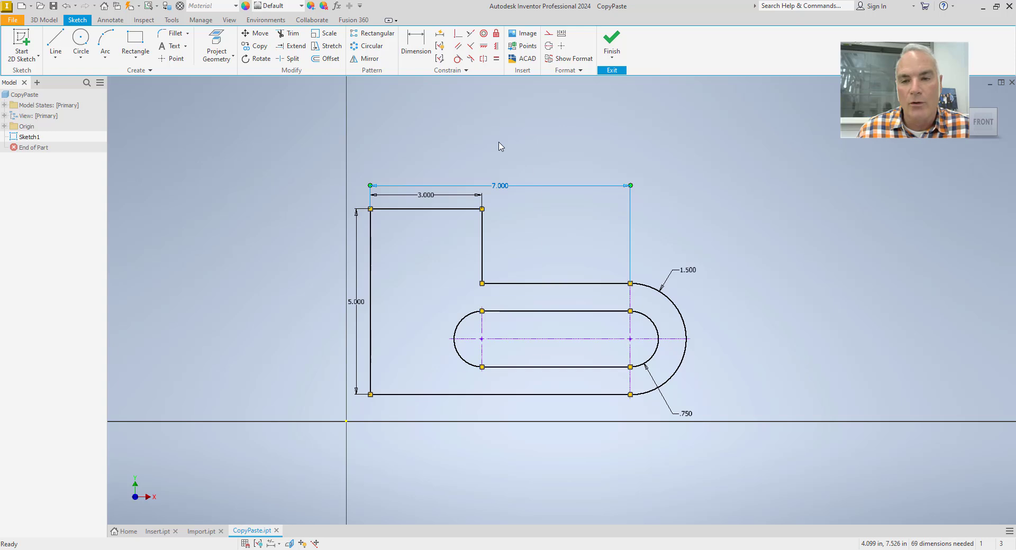
right_click(499, 142)
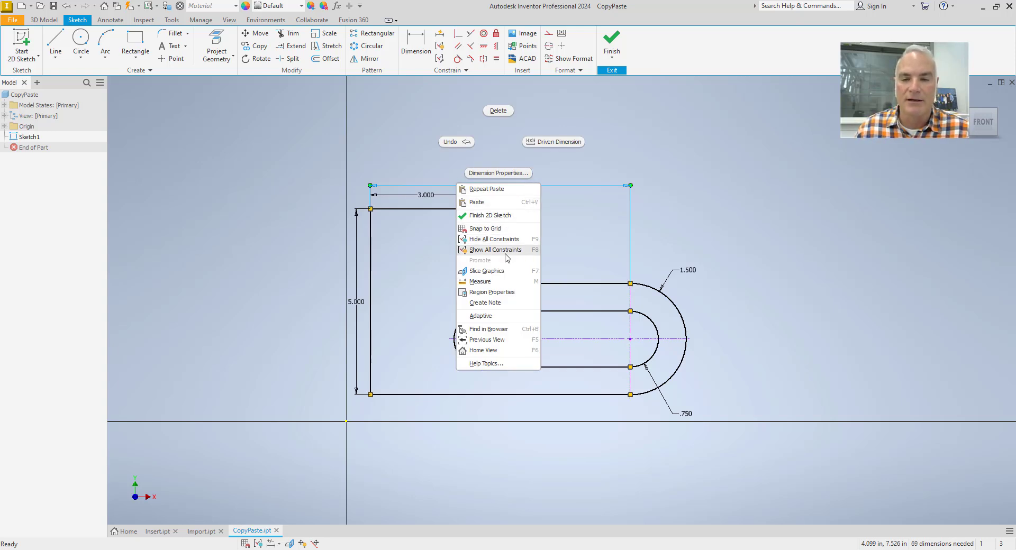
key("Escape")
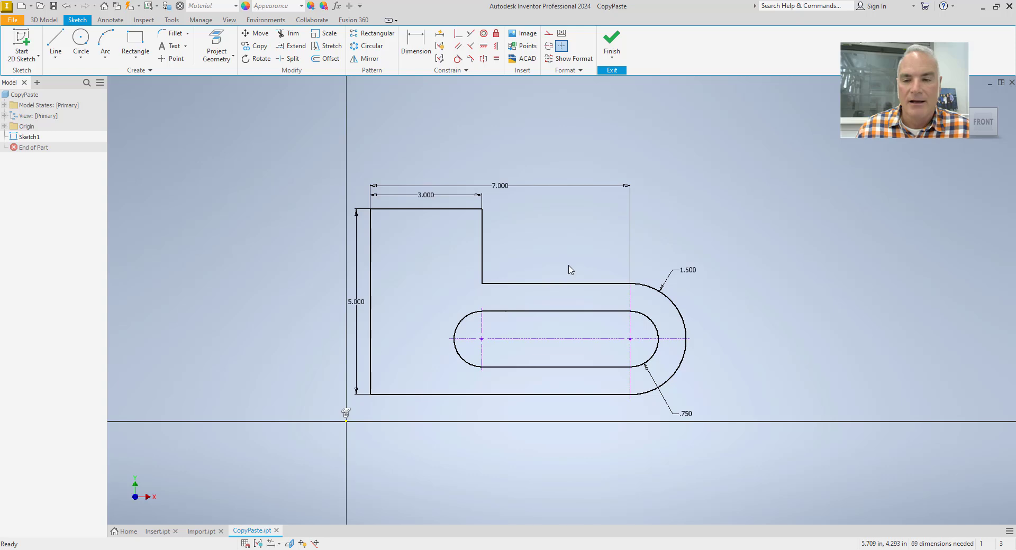
Shift the plate outline off its centerlines and pull its inner corner leftward to test the constraints, finishing the sketch
key("ctrl+v")
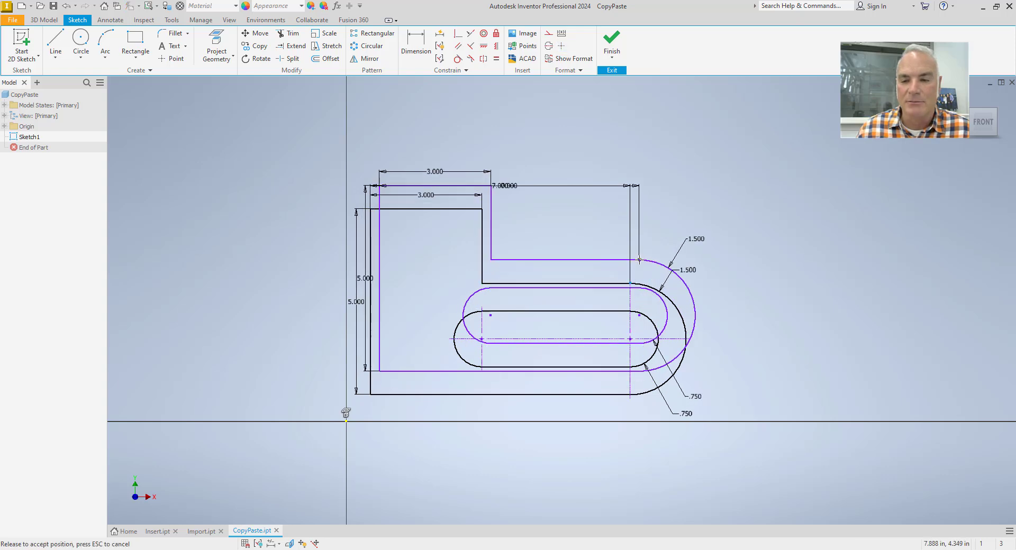
left_click(635, 269)
left_click_drag(493, 261, 449, 264)
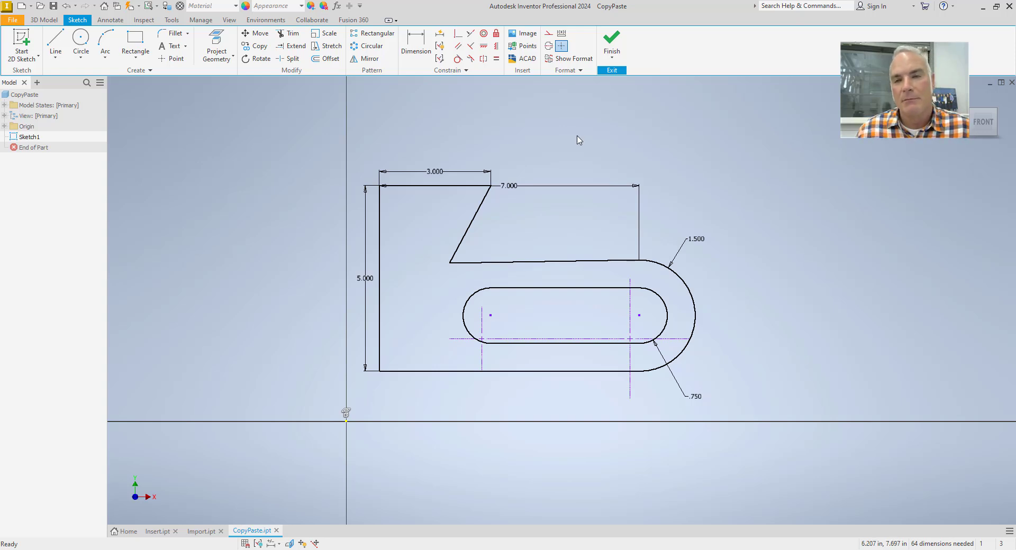
left_click(612, 43)
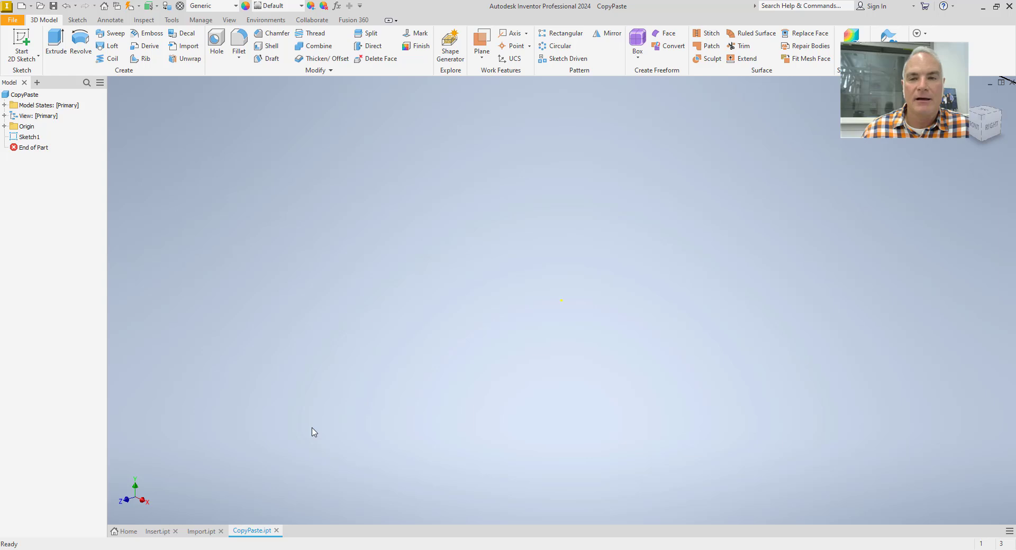
Switch to the Import.ipt part and start a 2D sketch on its XY plane
left_click(203, 532)
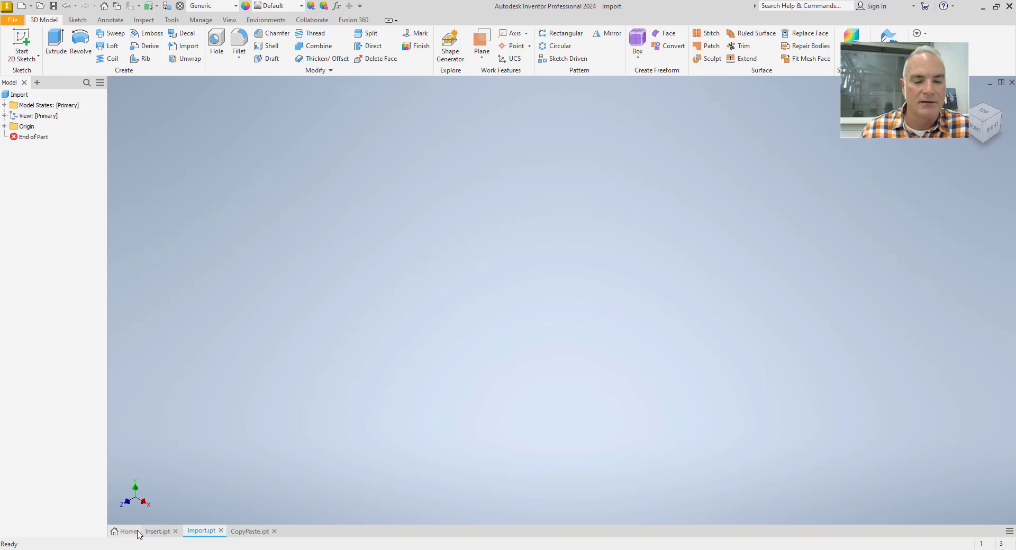
left_click(159, 532)
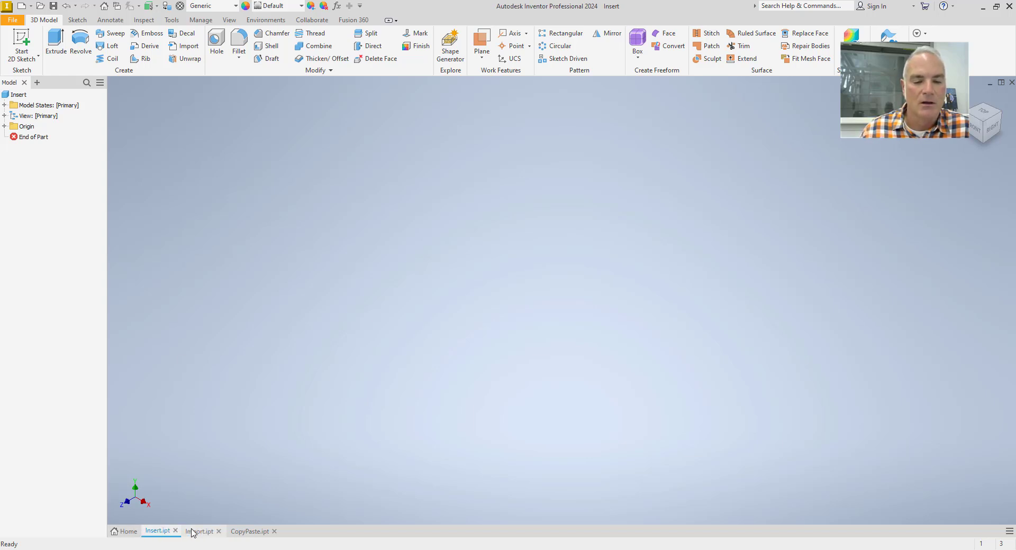
left_click(193, 532)
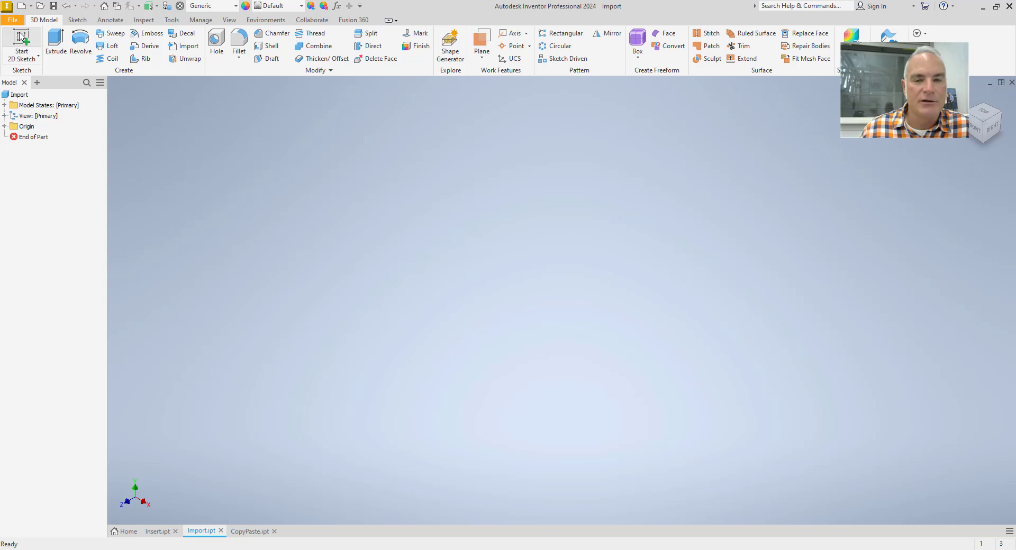
left_click(31, 47)
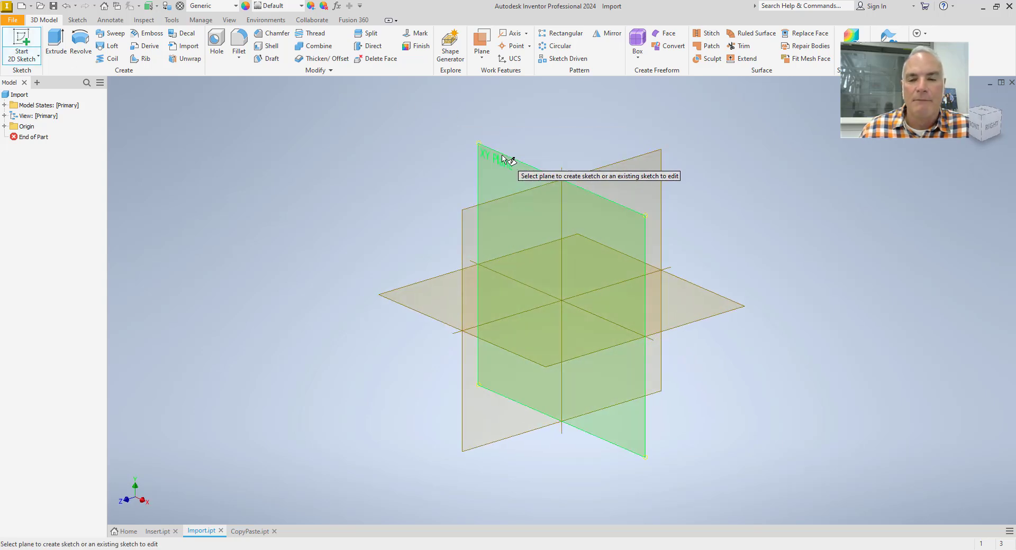
left_click(502, 159)
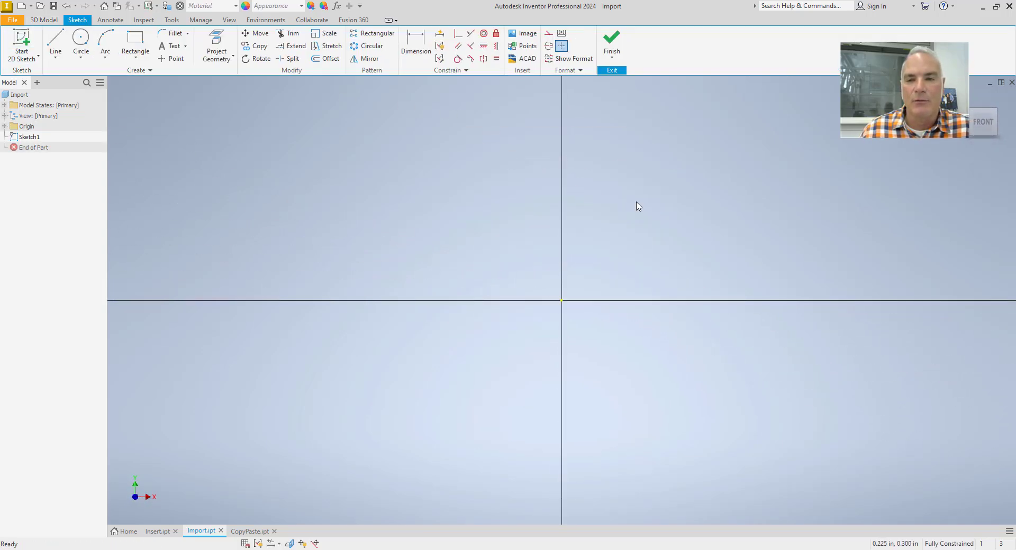
middle_click_drag(605, 223, 385, 371)
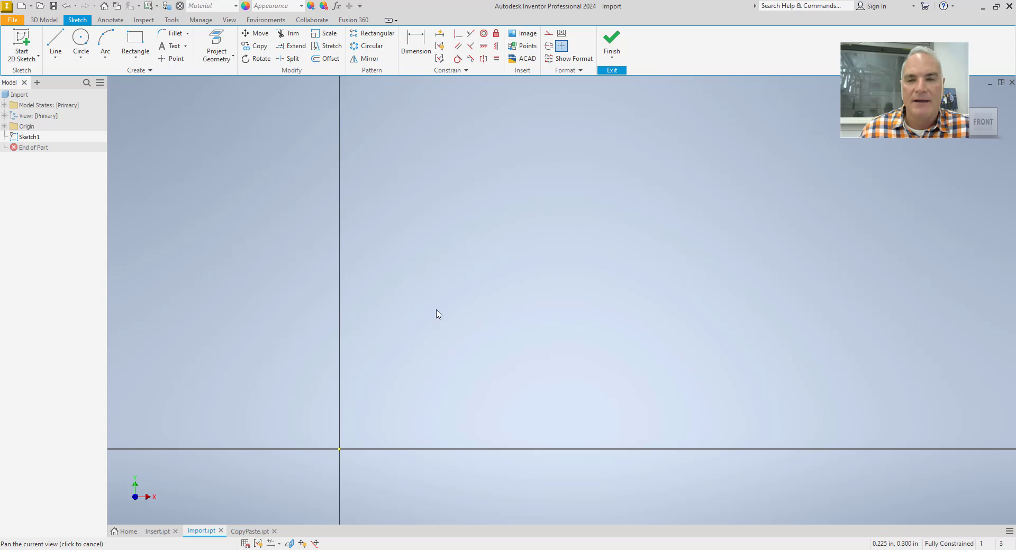
left_click(527, 73)
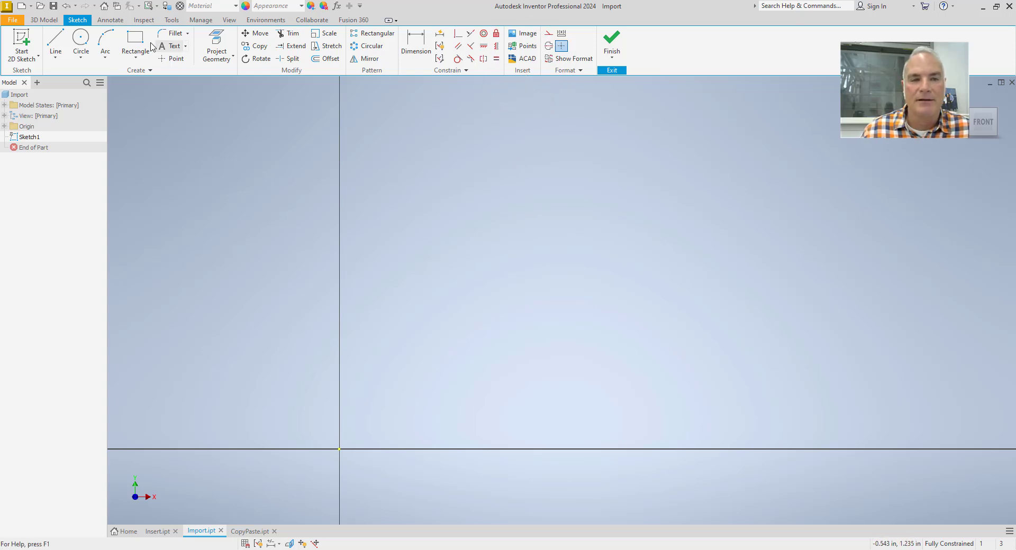
left_click(77, 21)
left_click(78, 21)
left_click(522, 74)
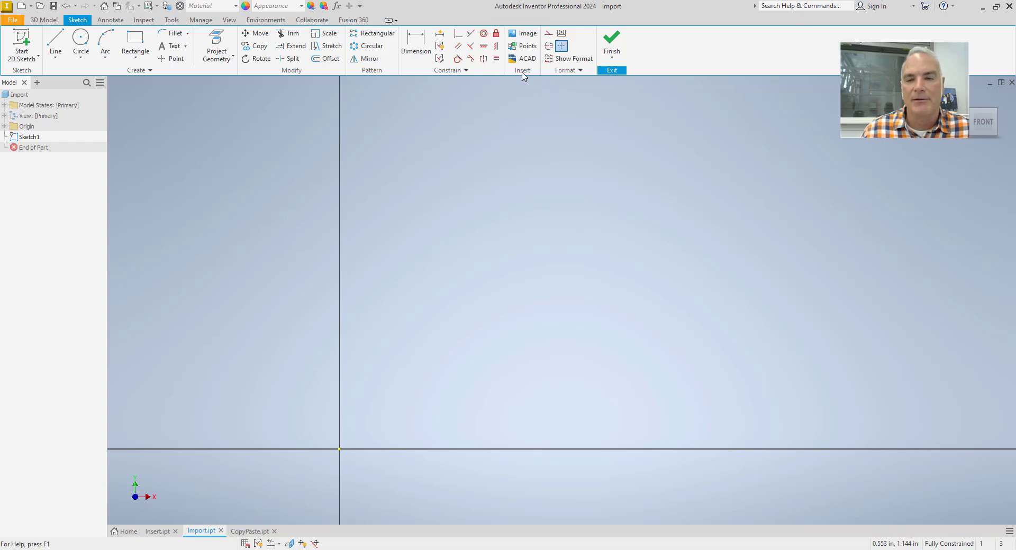
left_click(523, 75)
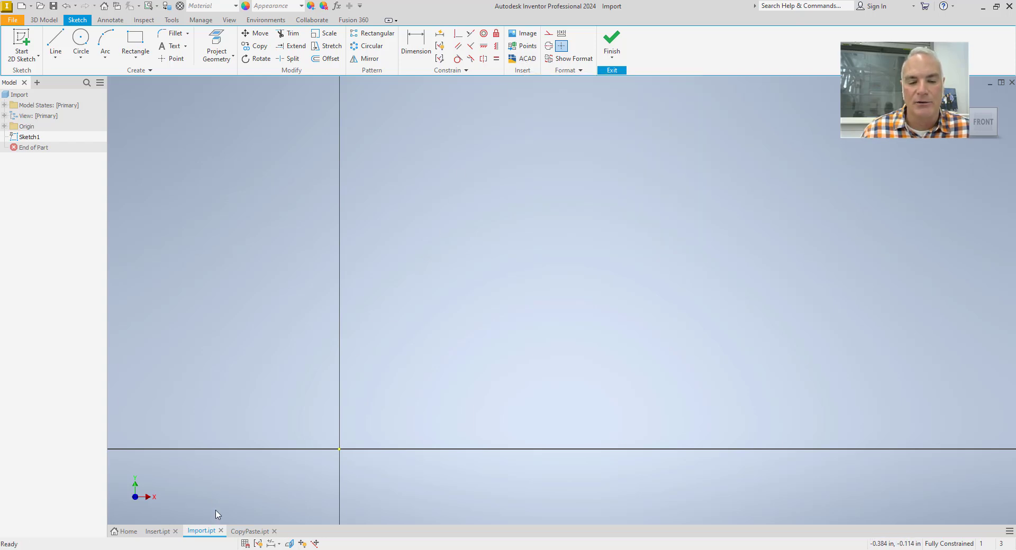
Switch to AutoCAD, clear the selection and close the Plate drawing, returning to Inventor
key("alt+Tab")
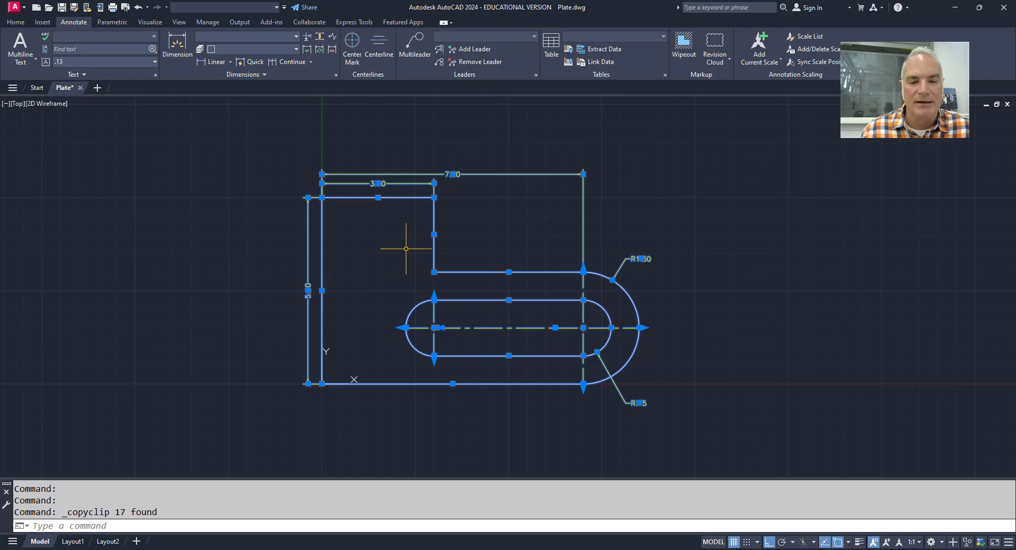
key("Escape")
key("Escape")
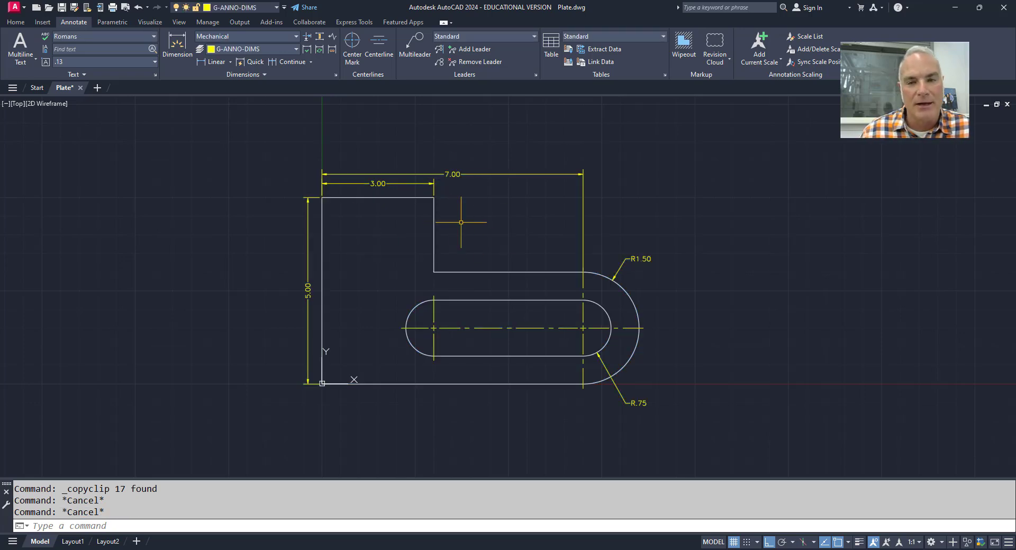
left_click(1007, 105)
left_click(529, 315)
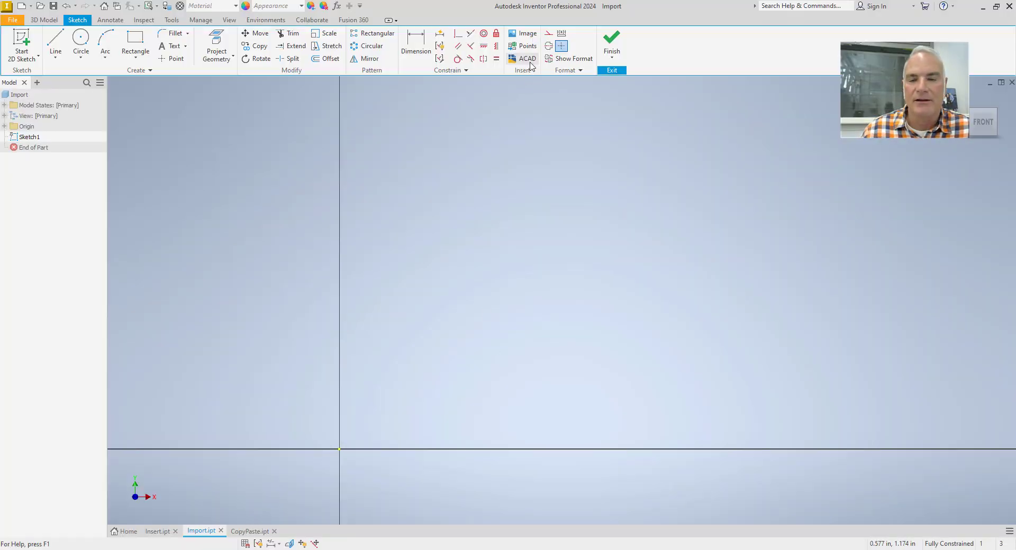
Start an AutoCAD import into the sketch using the Plate drawing from the DWG to Inventor folder
left_click(529, 61)
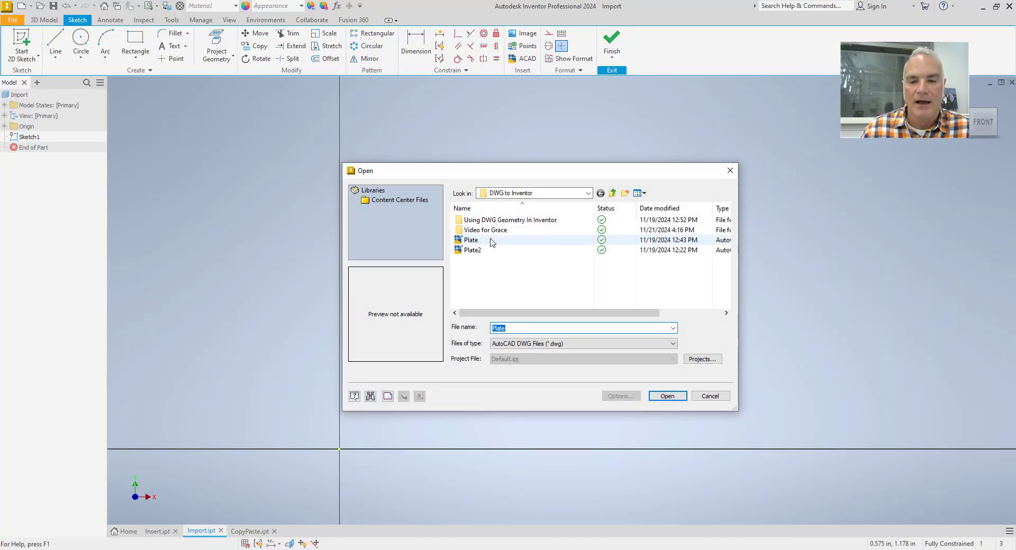
left_click(482, 240)
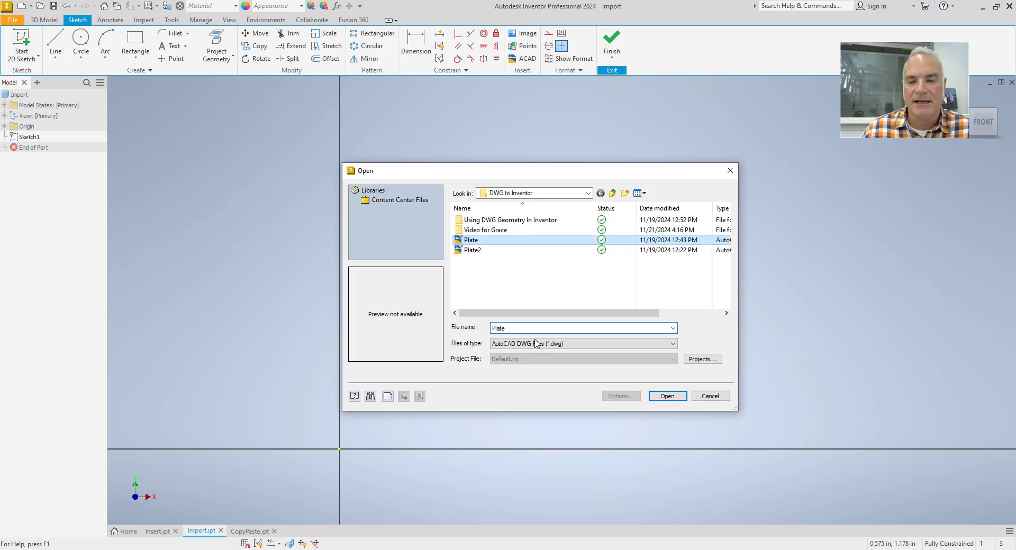
left_click(662, 397)
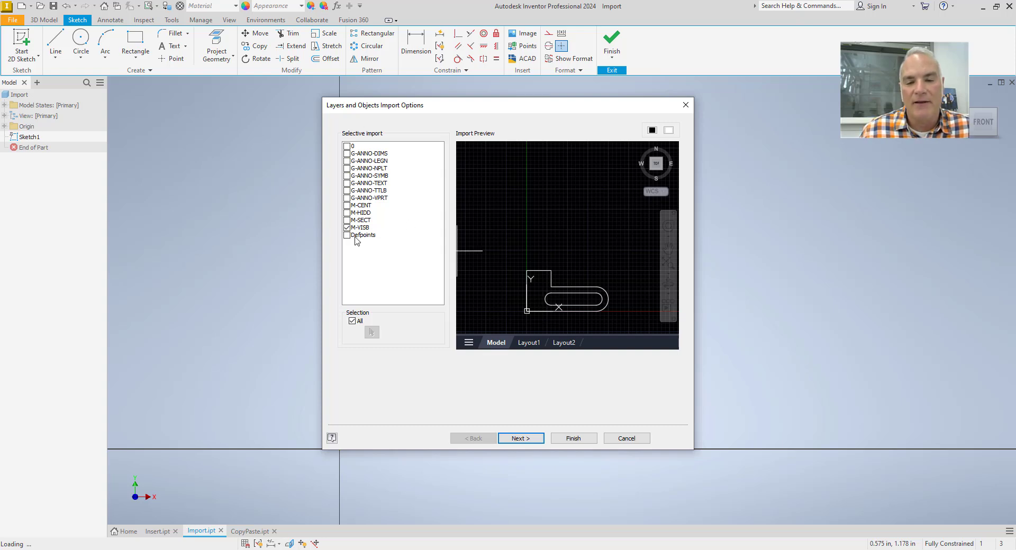
Include every other layer alongside M-VISB in the import, from 0 and the G-ANNO layers through M-CENT, M-HIDD, M-SECT and Defpoints
left_click(348, 147)
left_click(347, 154)
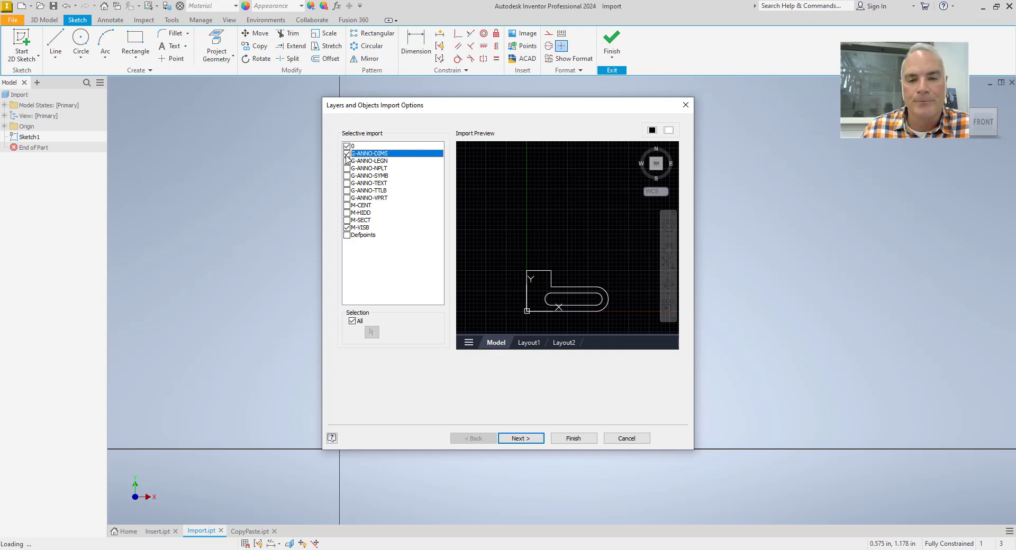
left_click(347, 161)
left_click(347, 168)
left_click(347, 176)
left_click(347, 184)
left_click(347, 191)
left_click(347, 198)
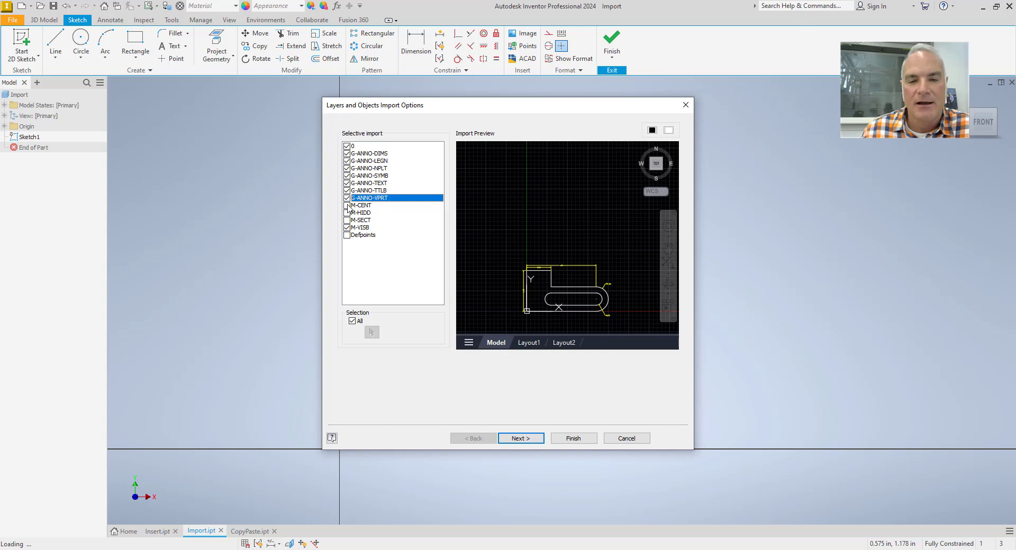
left_click(347, 205)
left_click(347, 213)
left_click(347, 220)
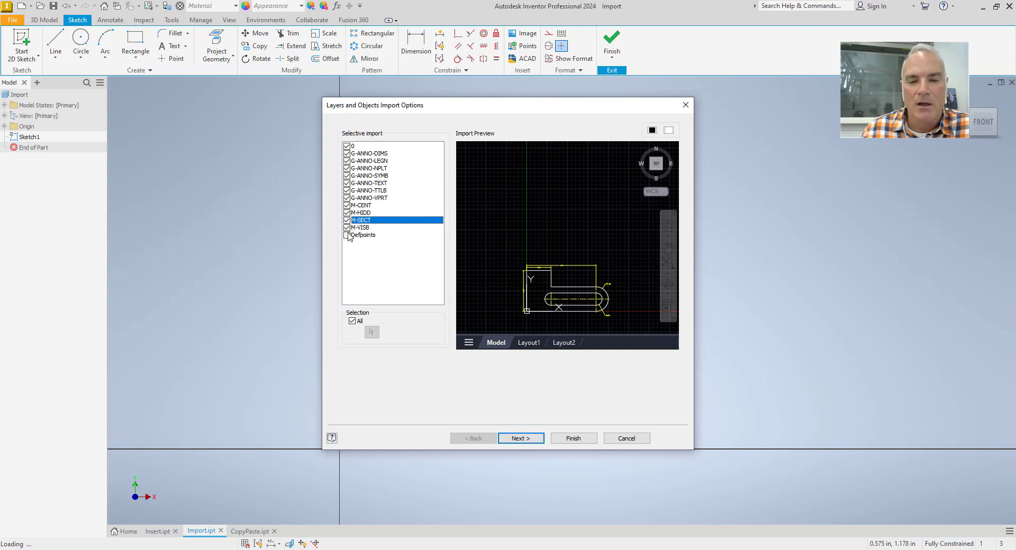
left_click(347, 235)
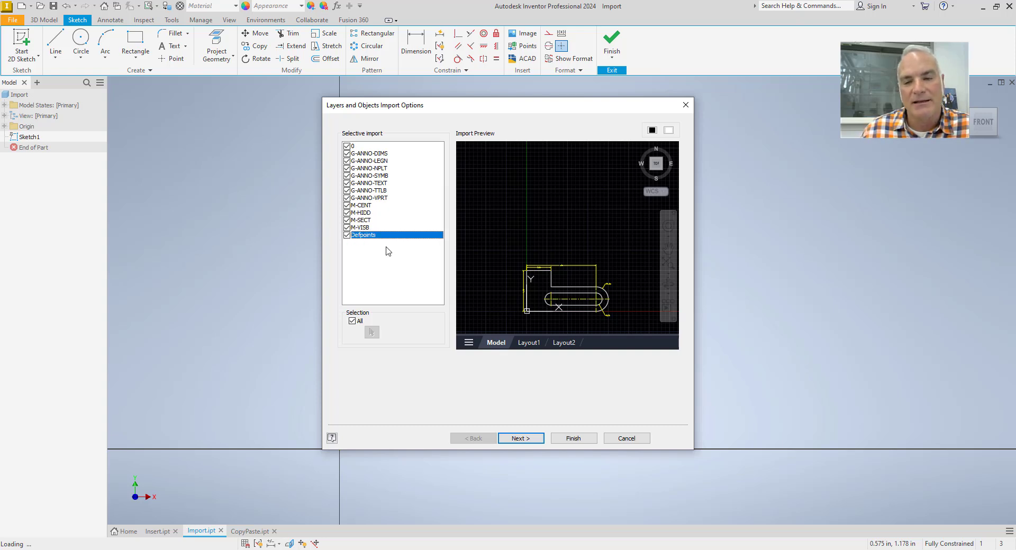
scroll(543, 295, "up", 3)
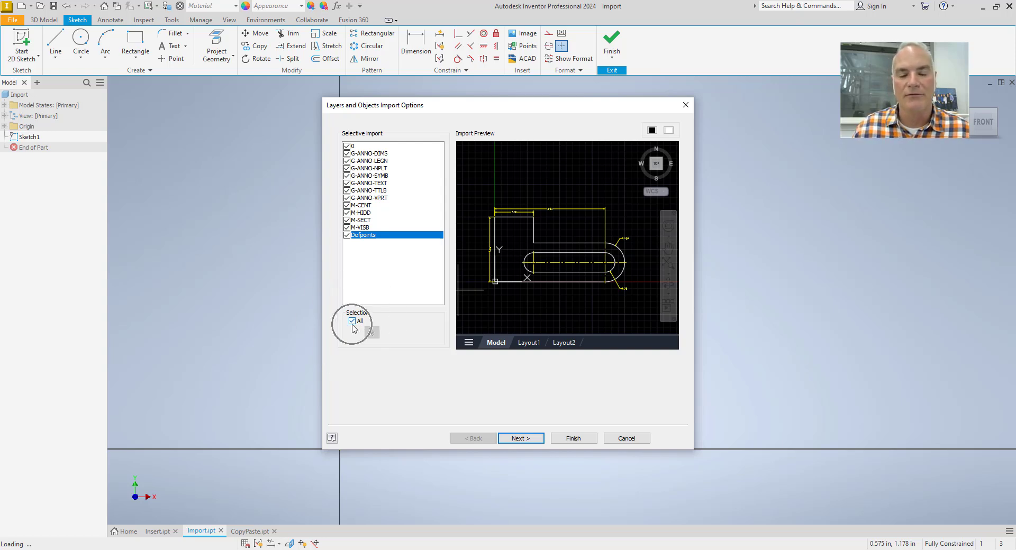
Exclude all layers except M-VISB from the import, including the dimension, centerline and Defpoints layers
left_click(347, 147)
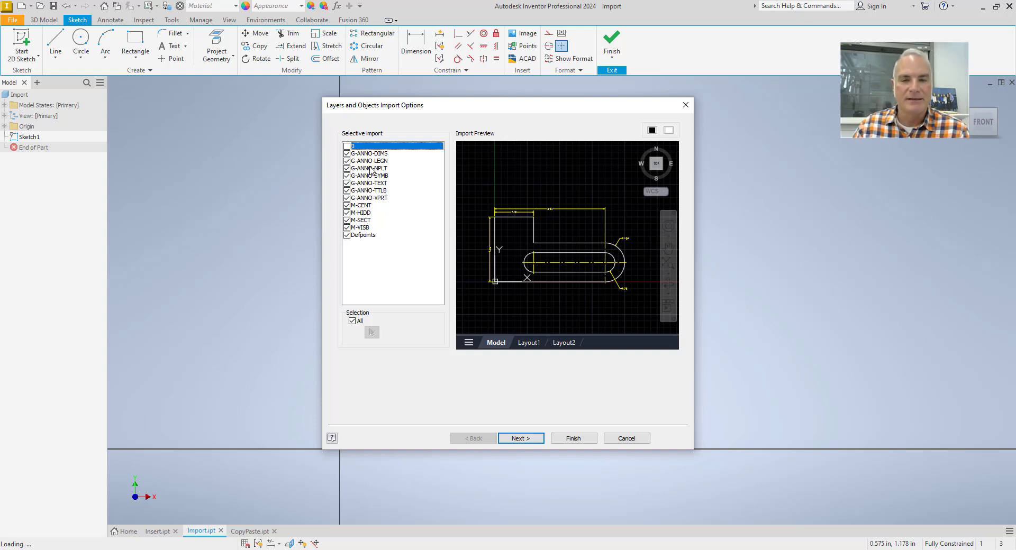
left_click(347, 161)
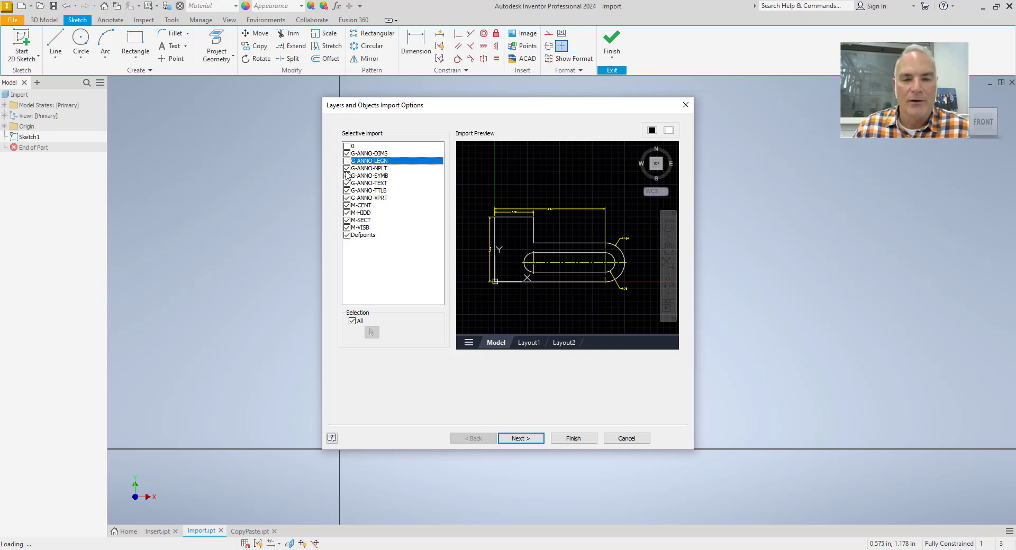
left_click(347, 169)
left_click(347, 176)
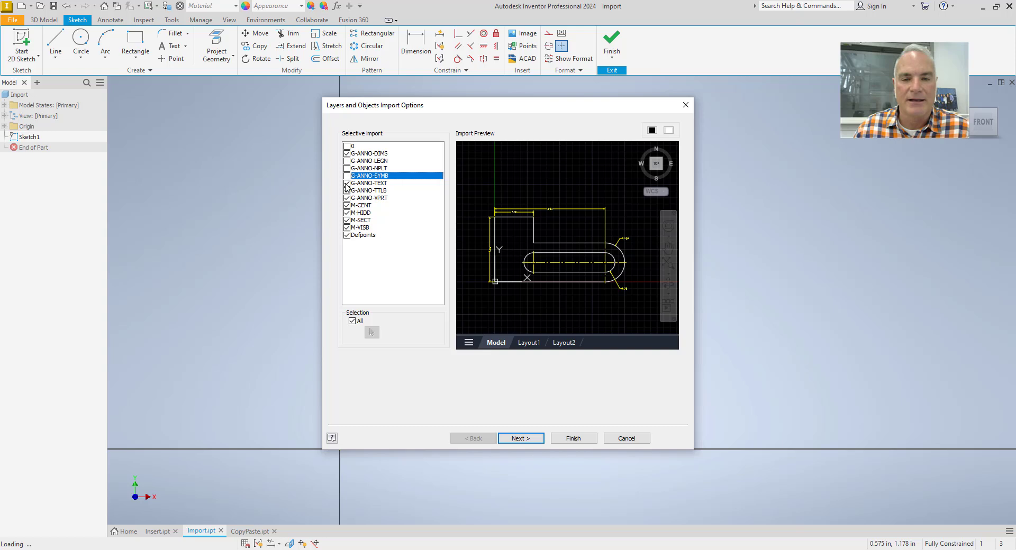
left_click(347, 183)
left_click(347, 190)
left_click(347, 198)
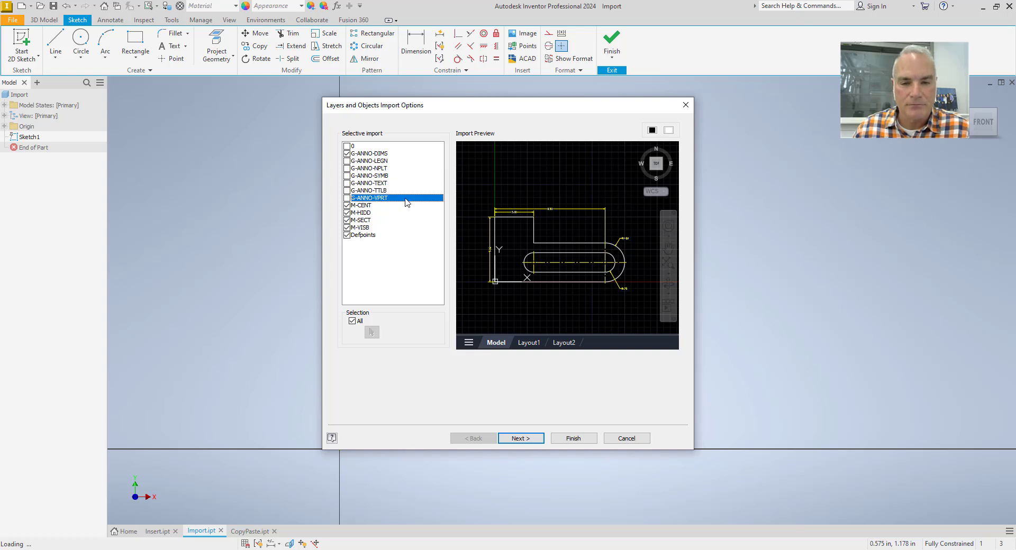
left_click(347, 206)
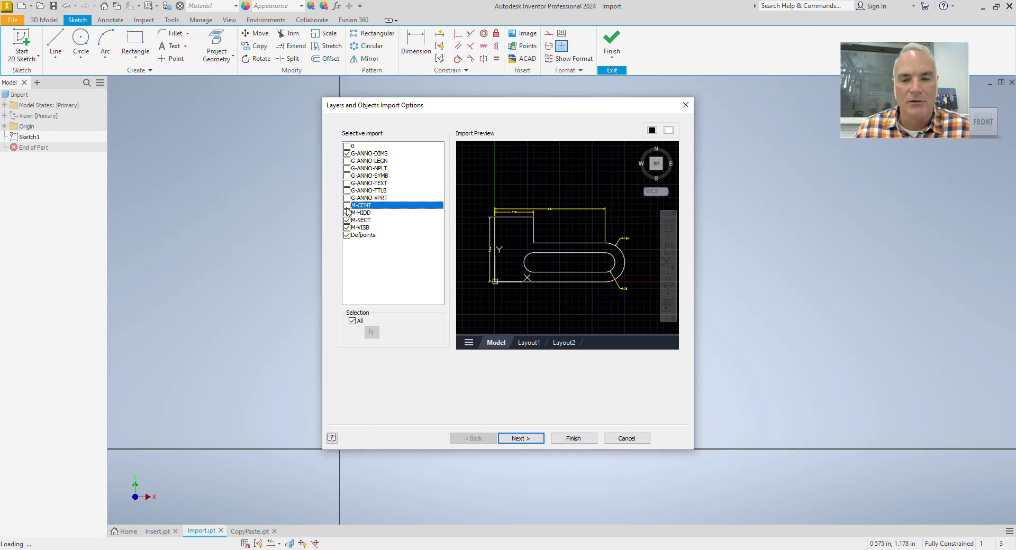
left_click(347, 213)
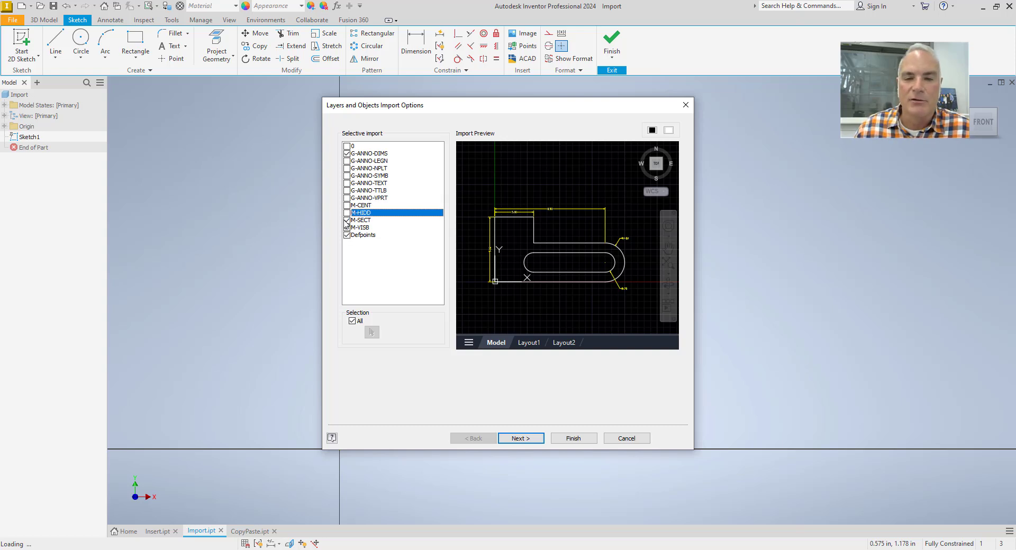
left_click(348, 220)
left_click(347, 235)
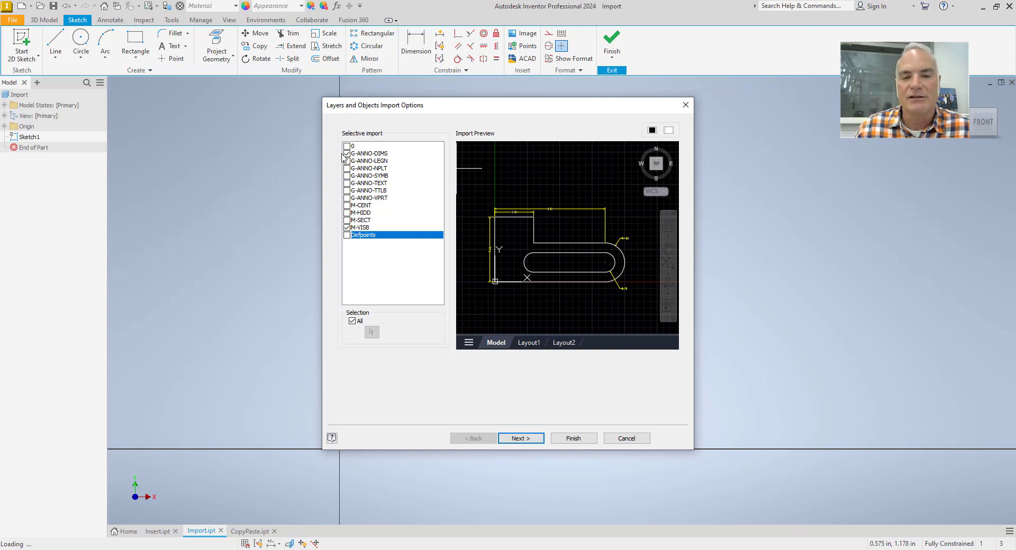
left_click(347, 154)
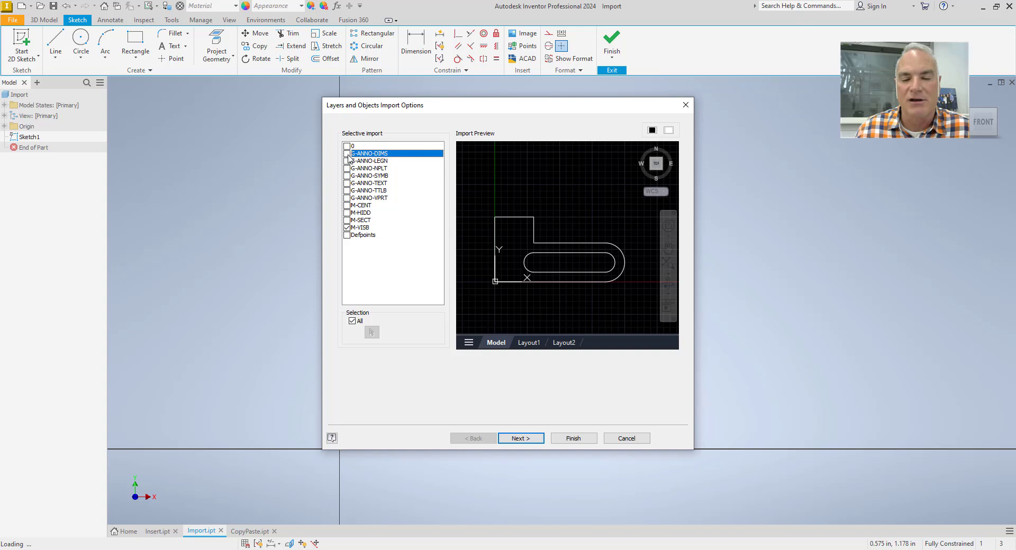
Try selecting only the plate's bottom edge and three slot edges for import, and restore the selection of all objects
left_click(353, 322)
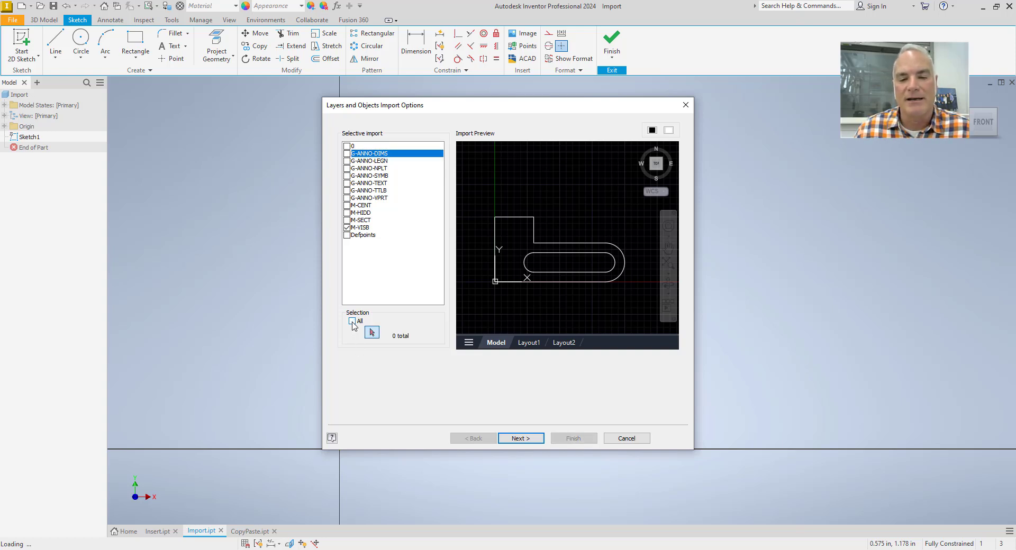
left_click(548, 282)
left_click(560, 272)
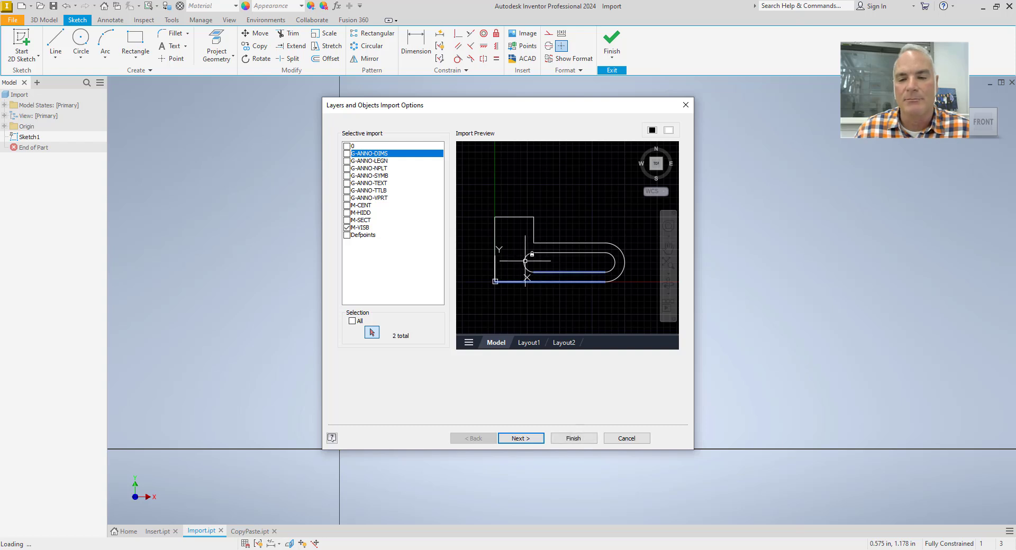
left_click(525, 261)
left_click(557, 253)
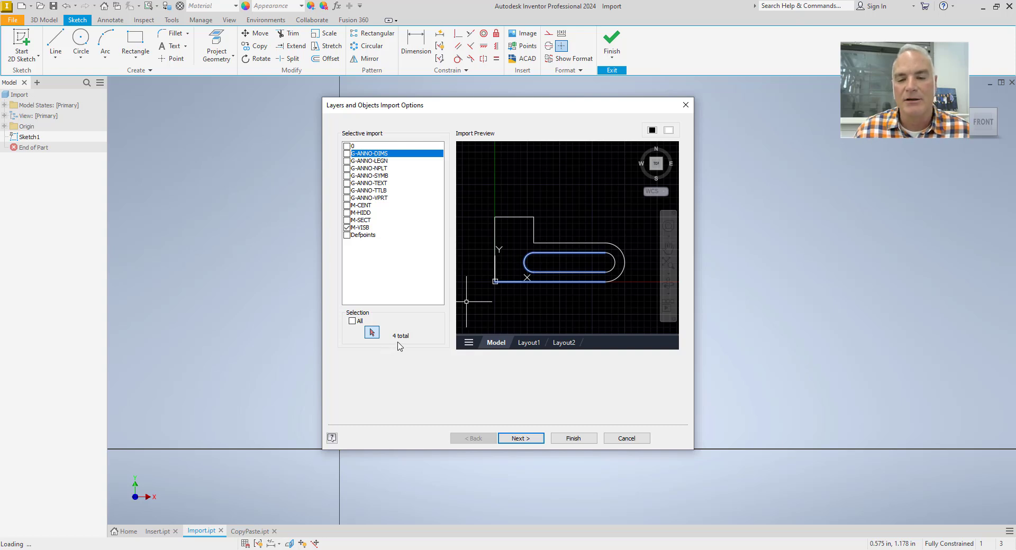
left_click(353, 321)
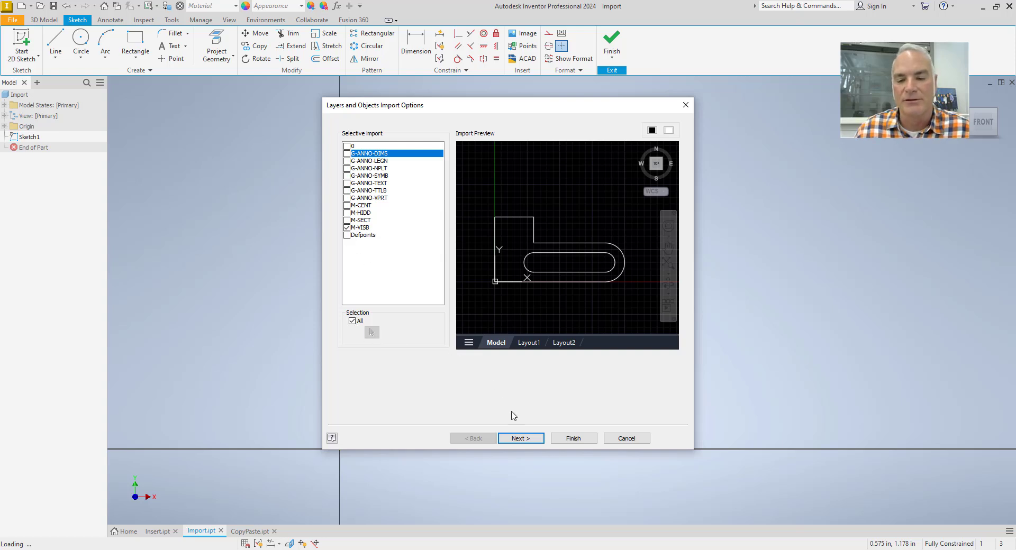
Complete the import using detected inch units, constrained end points and applied geometric constraints
left_click(521, 439)
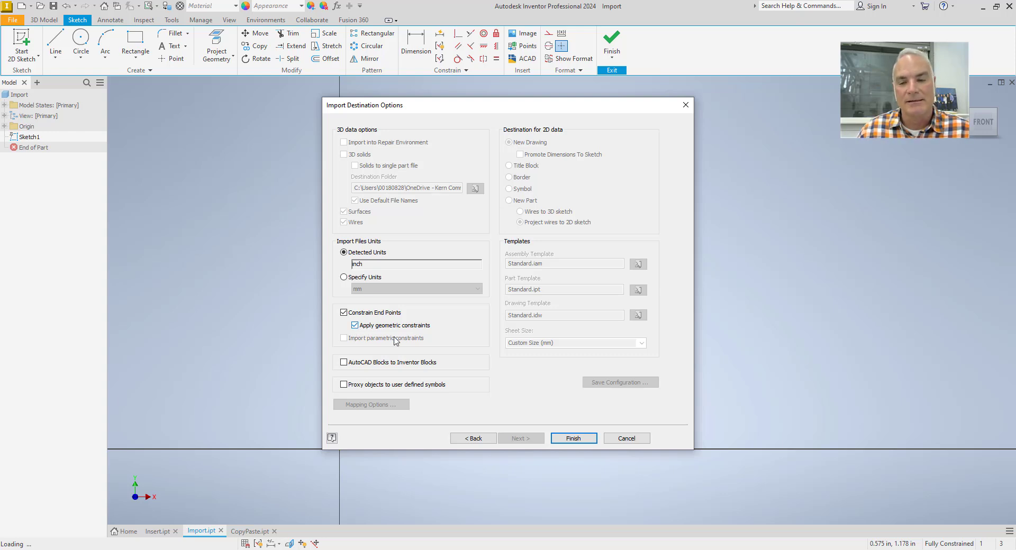
left_click(569, 439)
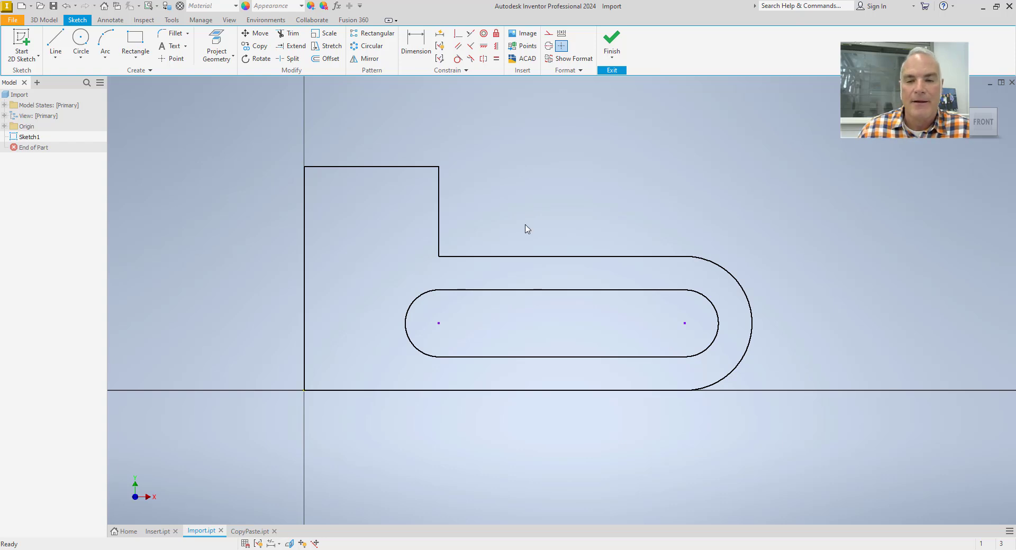
Show all constraints on the imported plate outline and finish the sketch
right_click(500, 170)
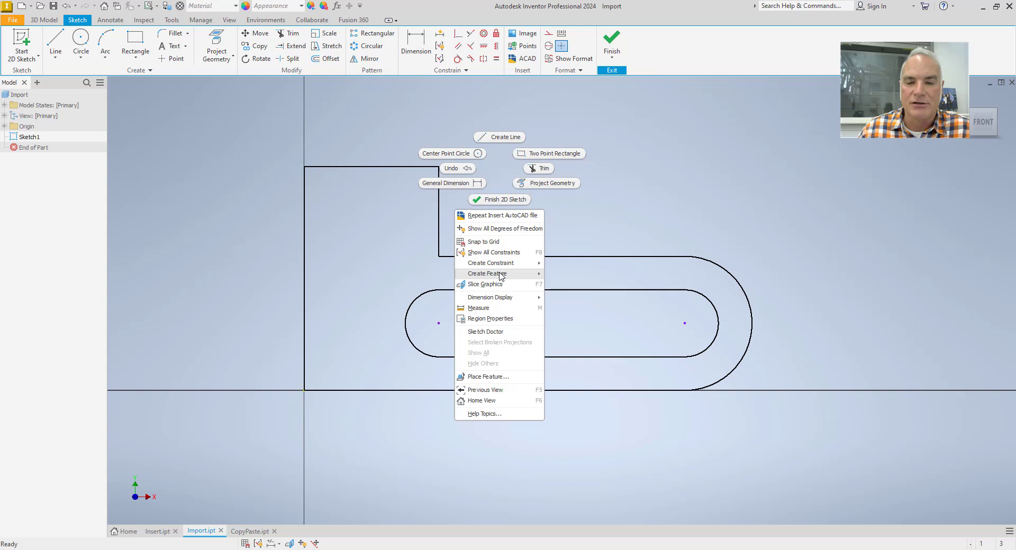
mouse_move(500, 275)
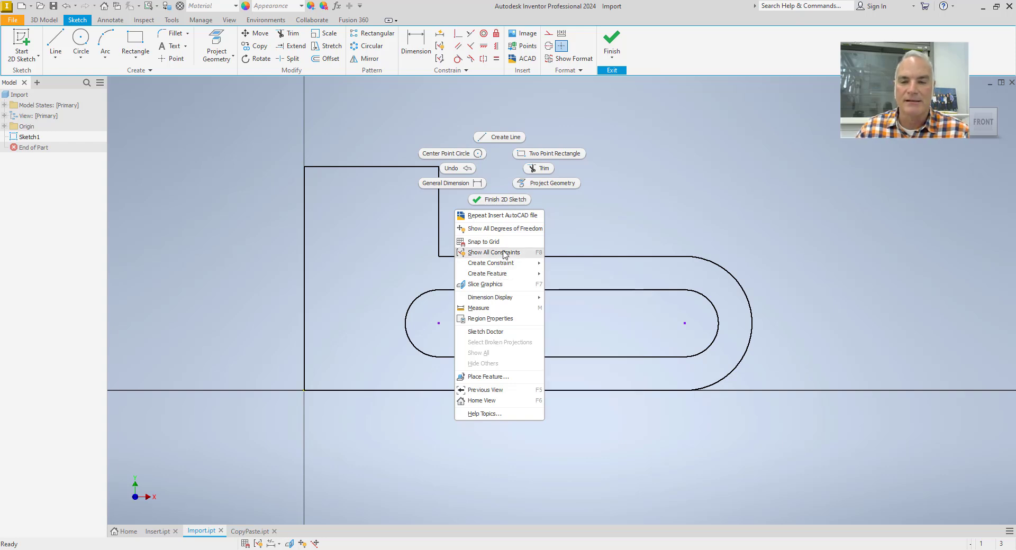
left_click(503, 253)
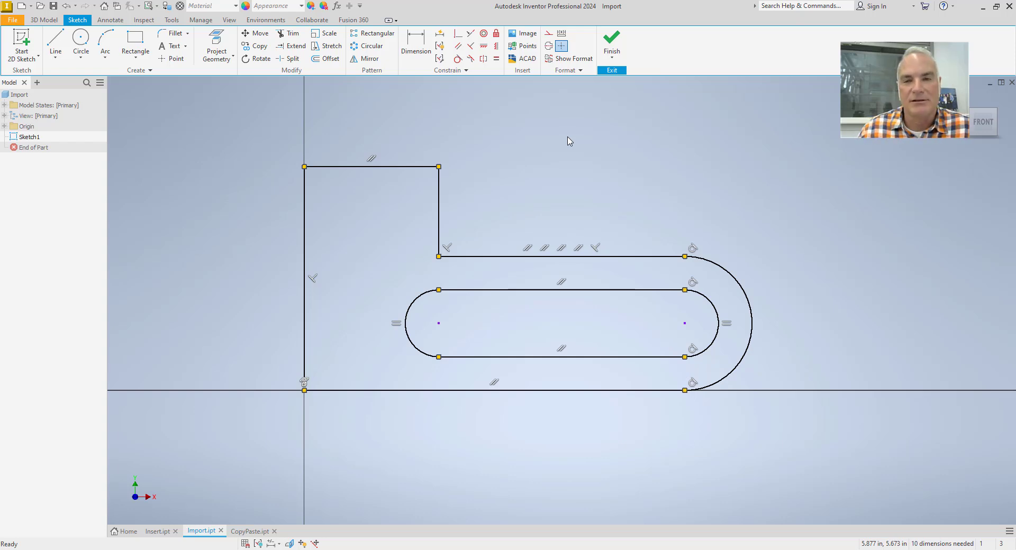
left_click(612, 43)
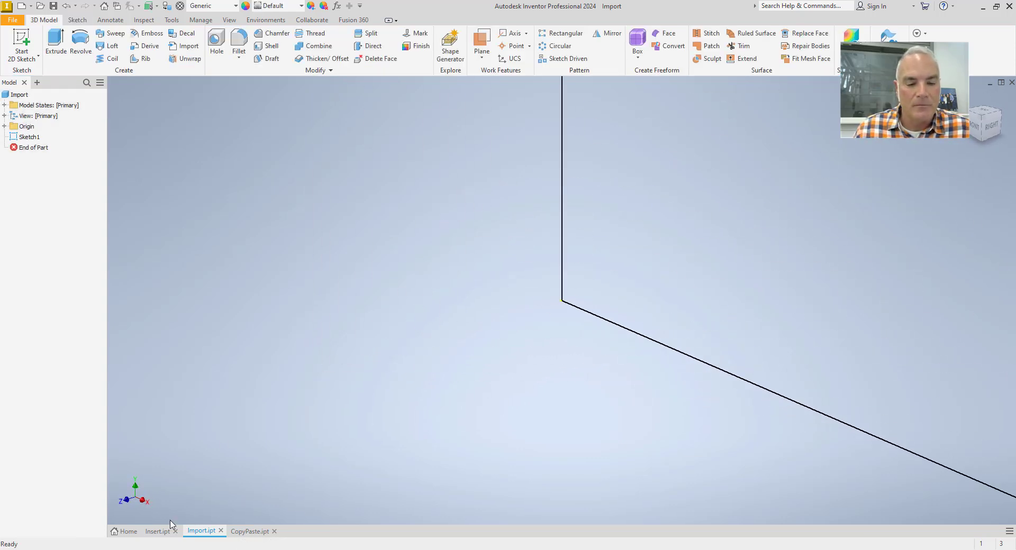
Switch to the Insert.ipt part and start importing the Plate drawing from the DWG to Inventor folder
left_click(158, 532)
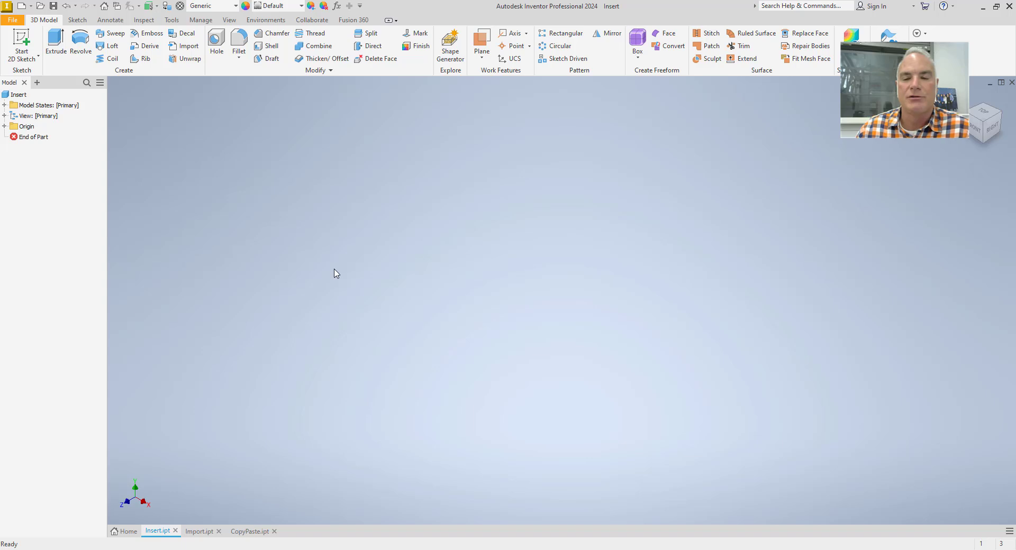
left_click(193, 21)
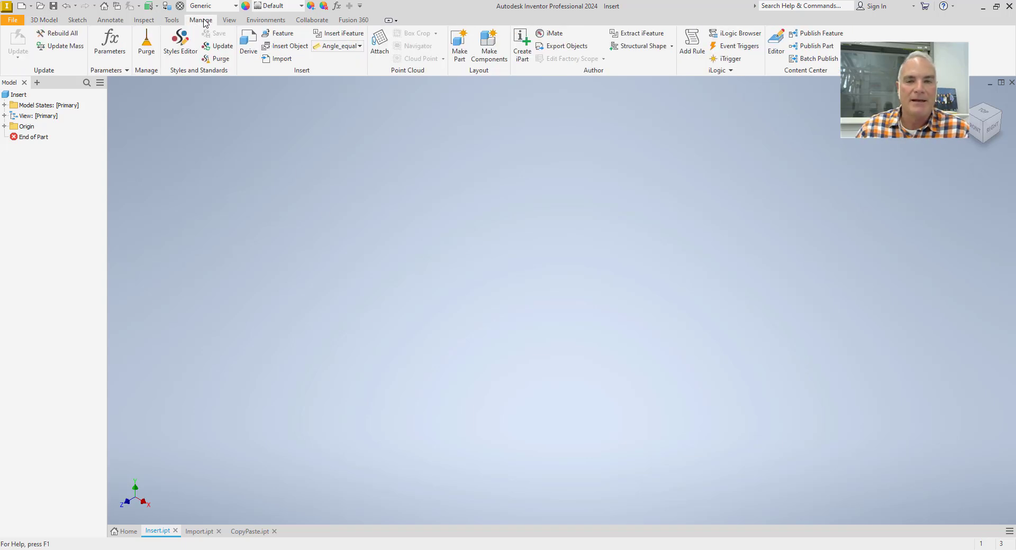
left_click(277, 59)
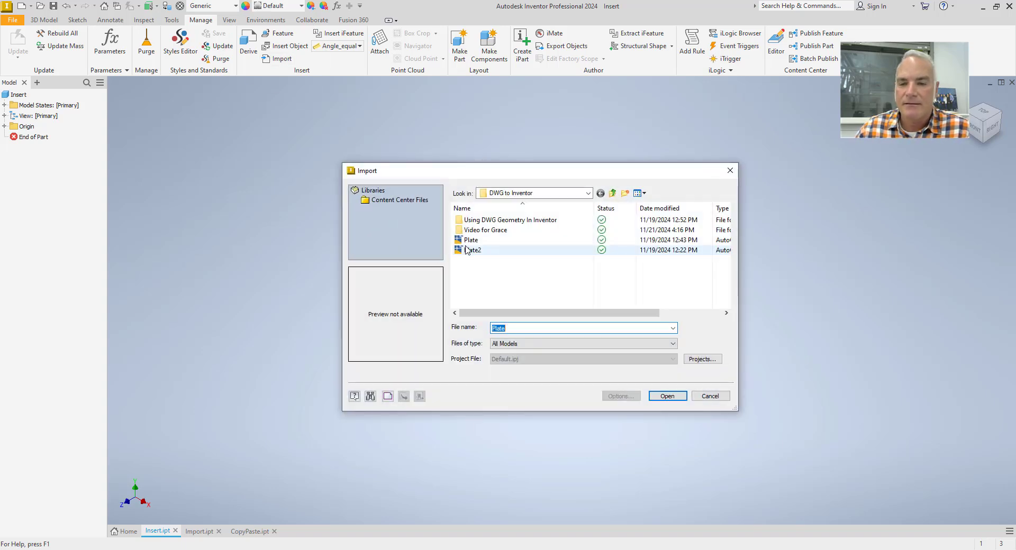
left_click(474, 241)
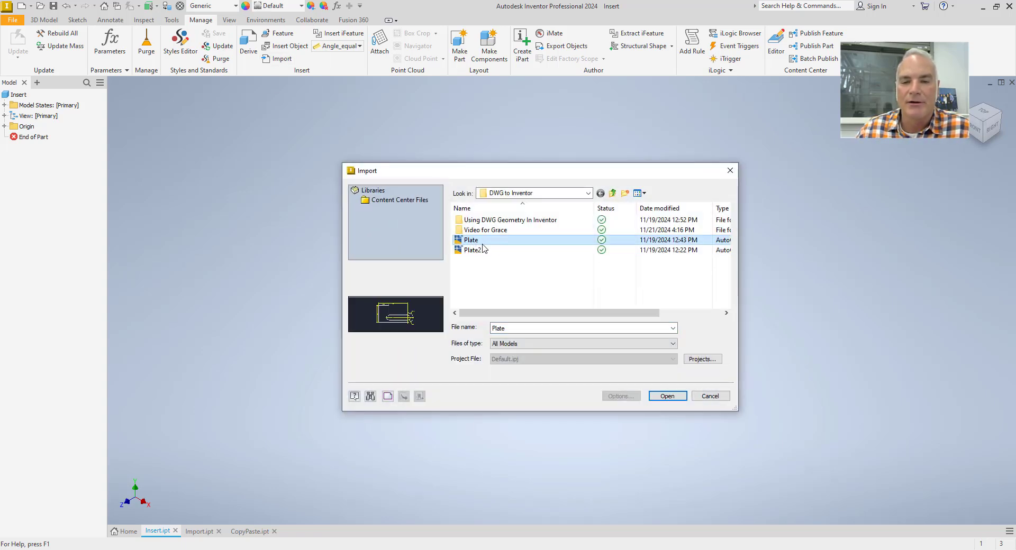
left_click(666, 397)
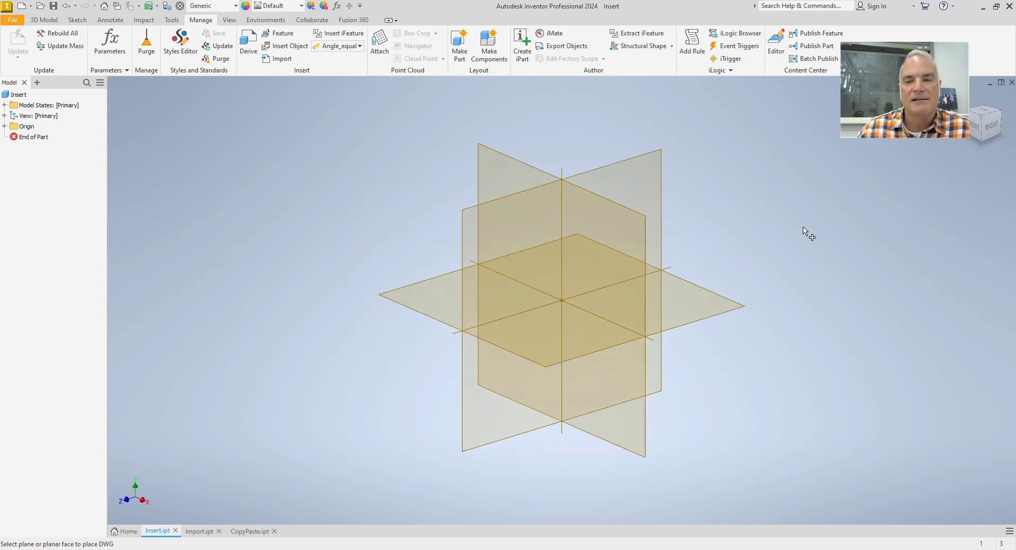
Place the Plate drawing as an associative underlay on the XY plane at the origin, keeping its current file location
left_click(523, 160)
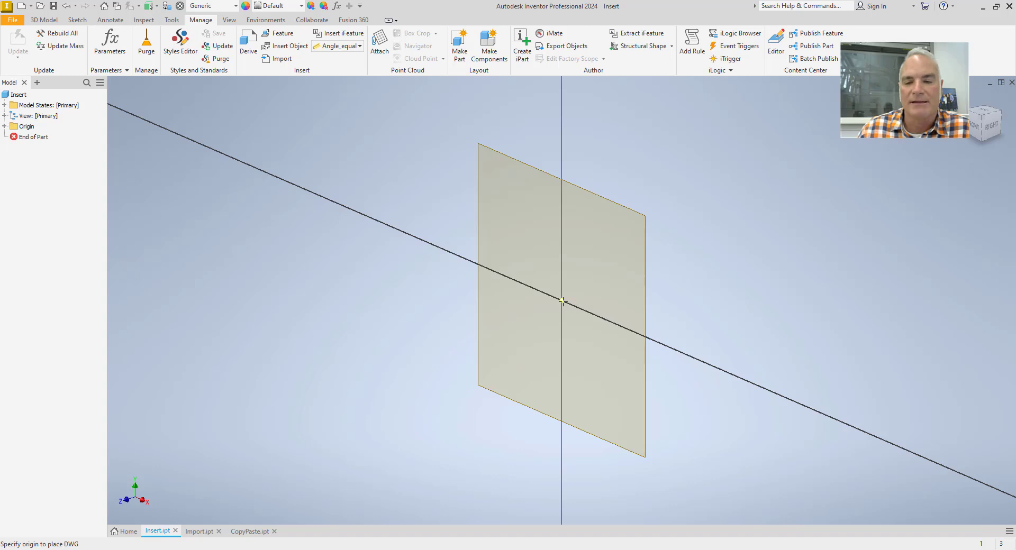
left_click(562, 301)
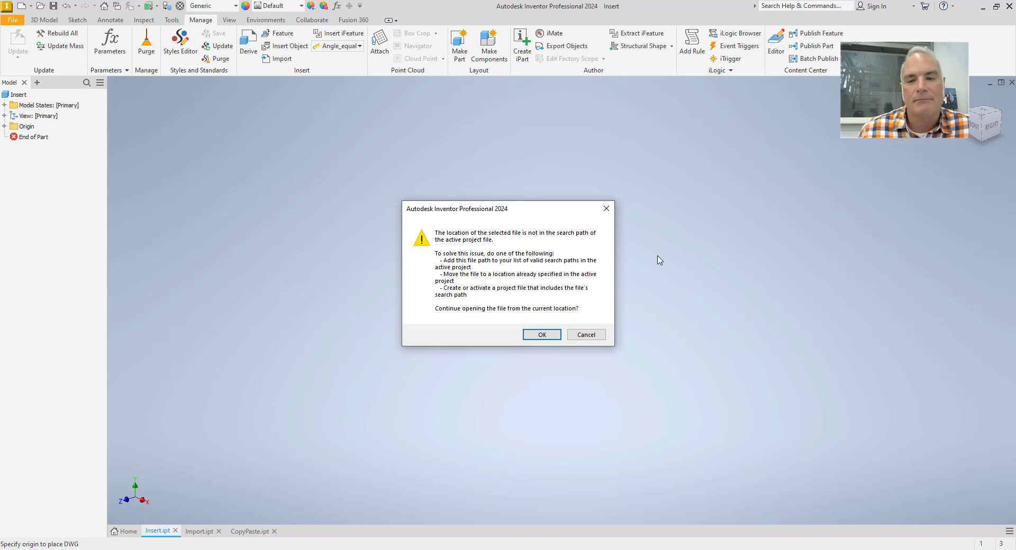
left_click(540, 338)
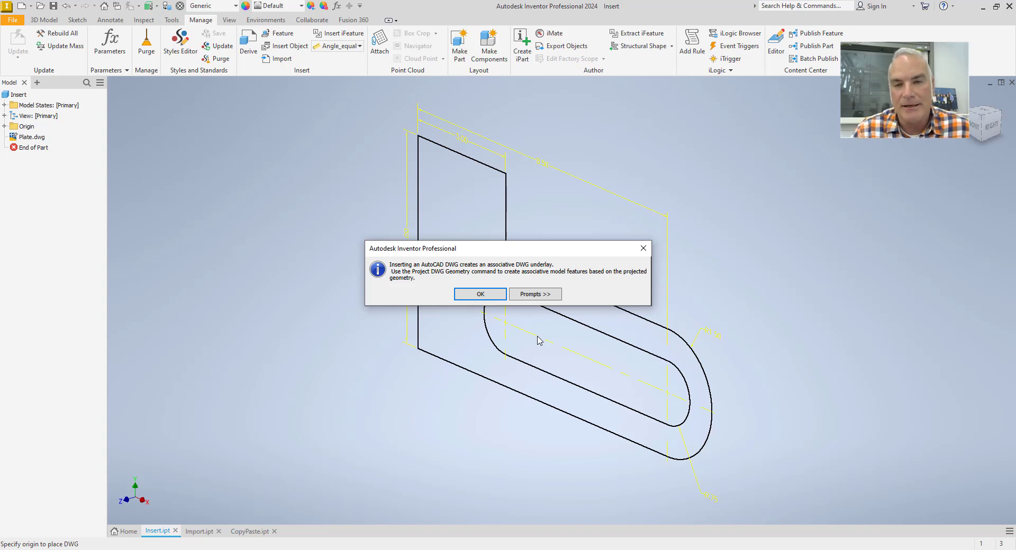
left_click(481, 295)
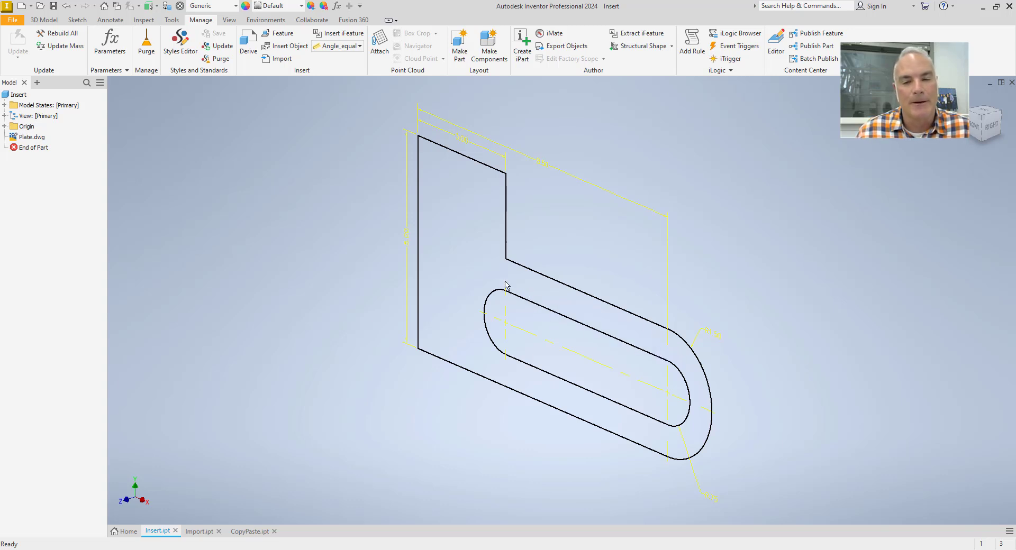
scroll(345, 197, "up", 3)
scroll(346, 198, "down", 5)
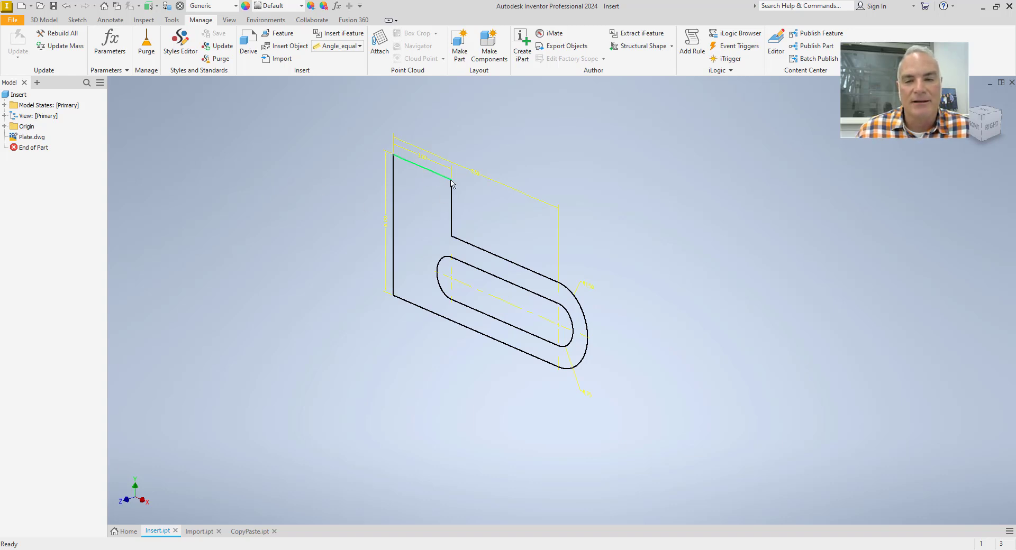
left_click(40, 22)
key("s")
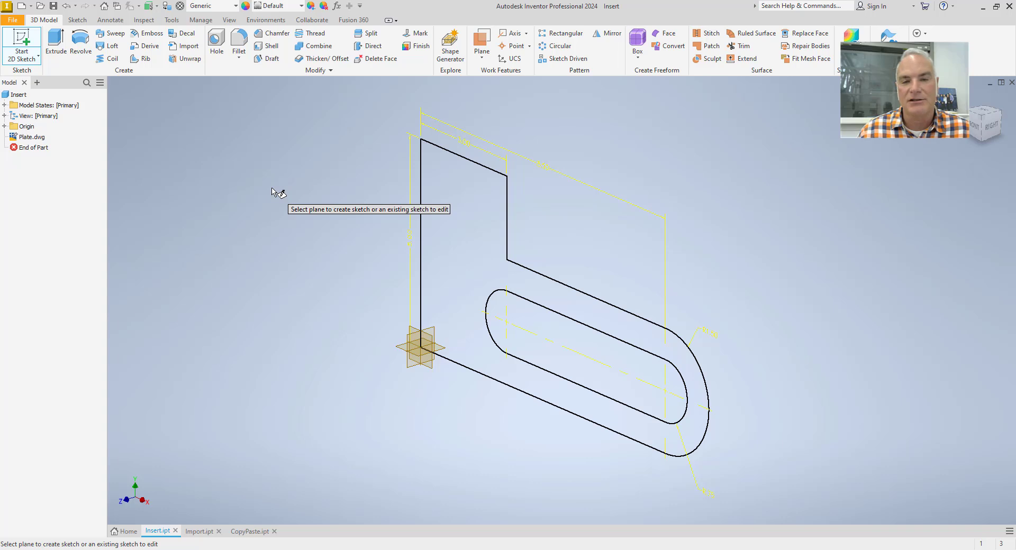
key("Escape")
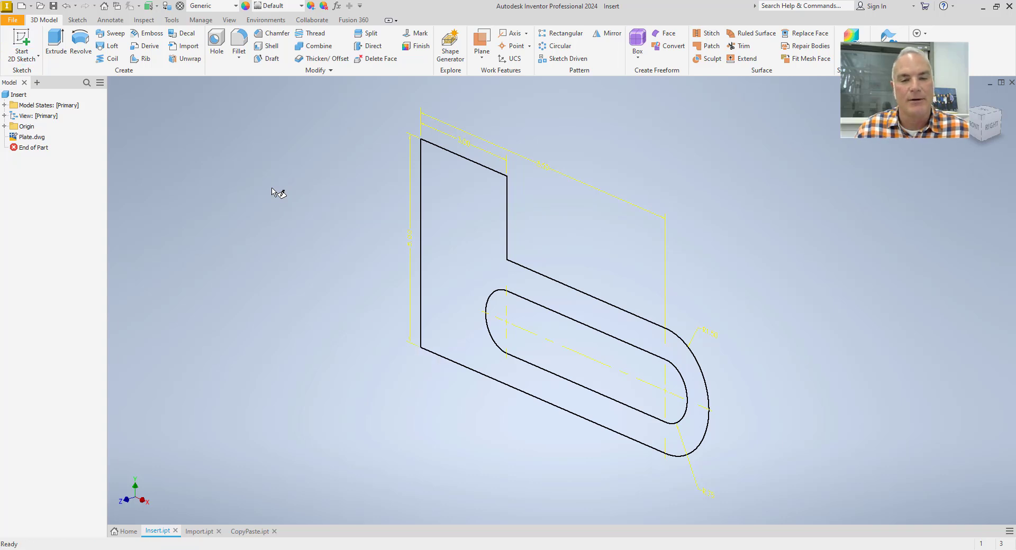
Start a new 2D sketch on the XY plane, the plane carrying the Plate.dwg underlay
right_click(236, 162)
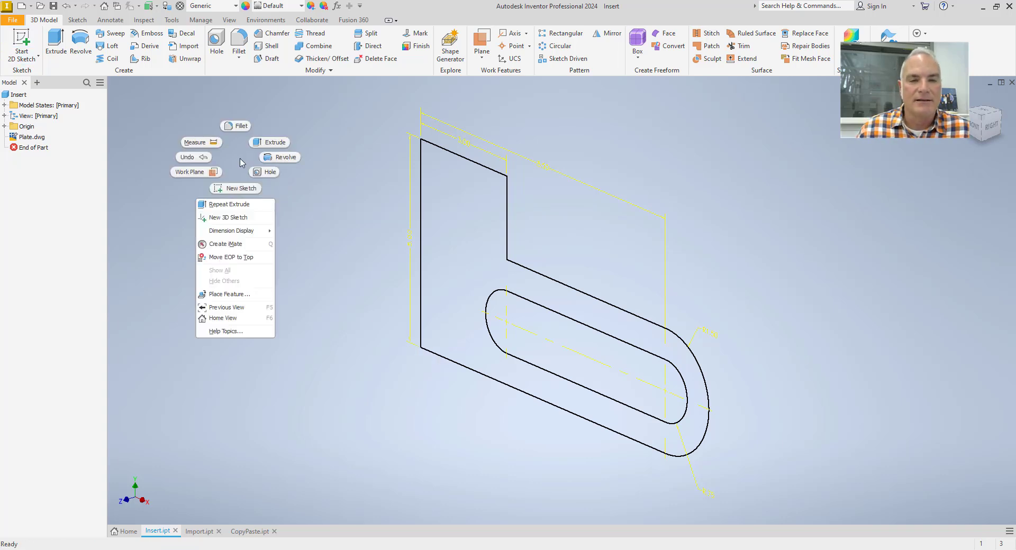
left_click(238, 188)
scroll(419, 337, "down", 3)
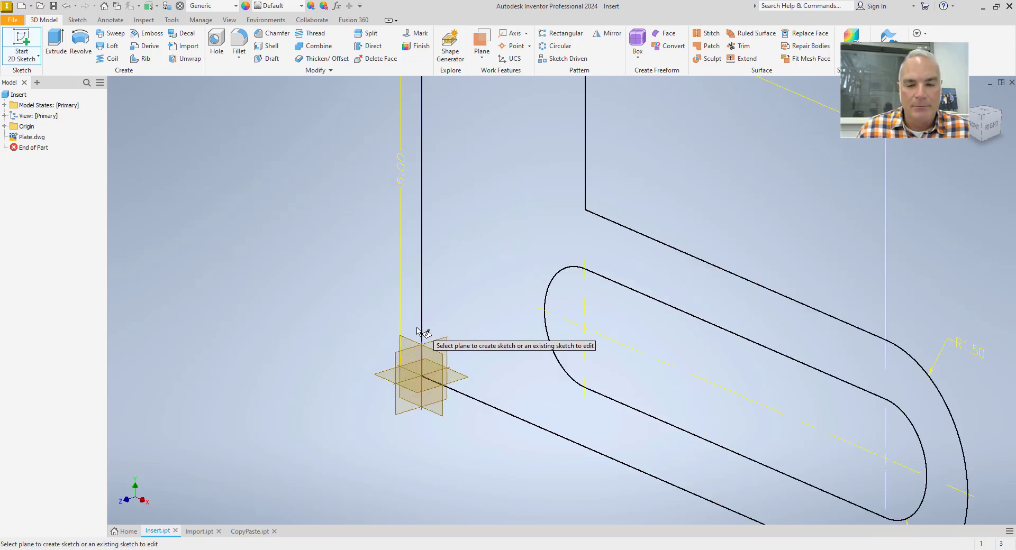
left_click(410, 342)
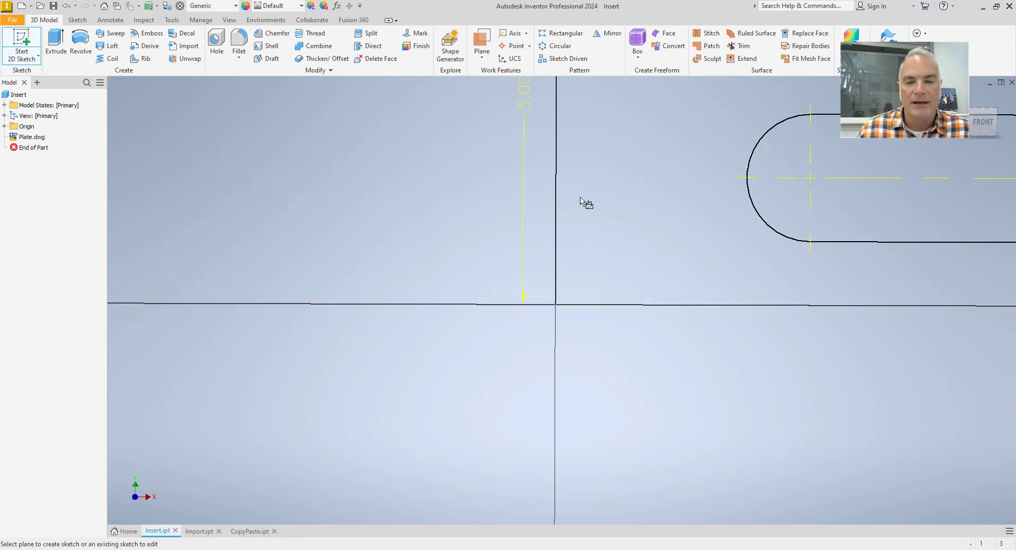
mouse_move(608, 185)
middle_mouse_down()
mouse_move(525, 259)
mouse_move(455, 283)
middle_mouse_up()
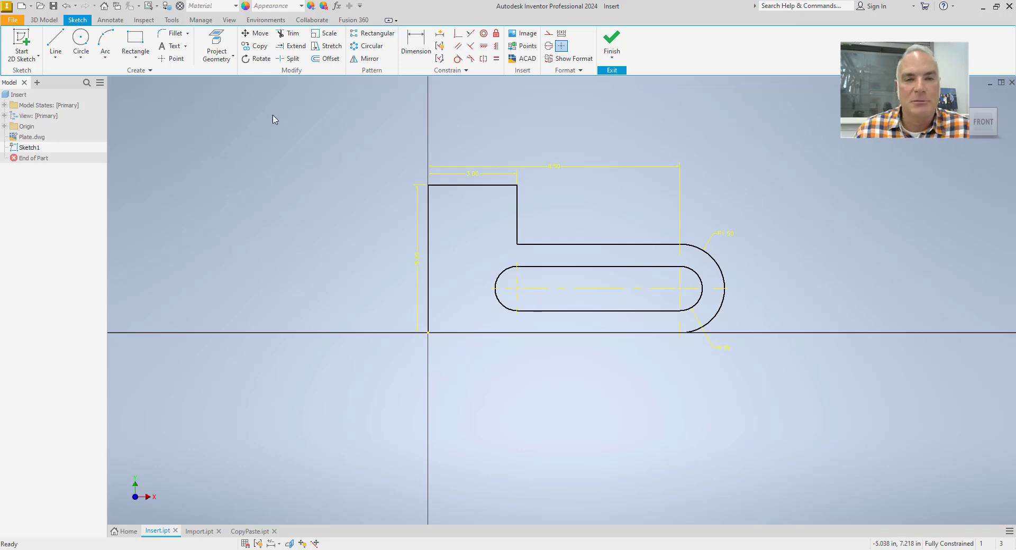
Project the outer outline of the DWG underlay into the sketch as DWG geometry, including the large end arc, and finish the sketch
left_click(230, 58)
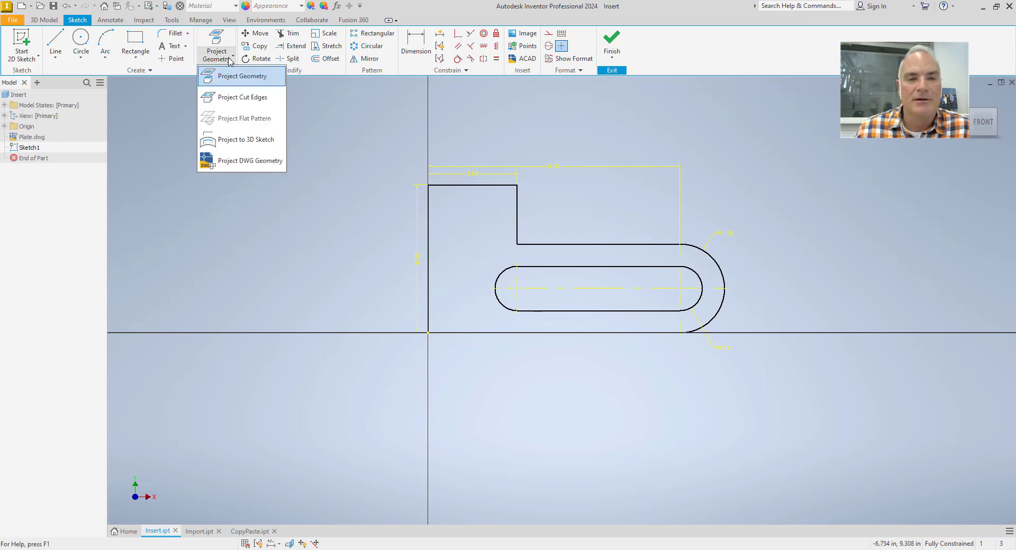
left_click(241, 161)
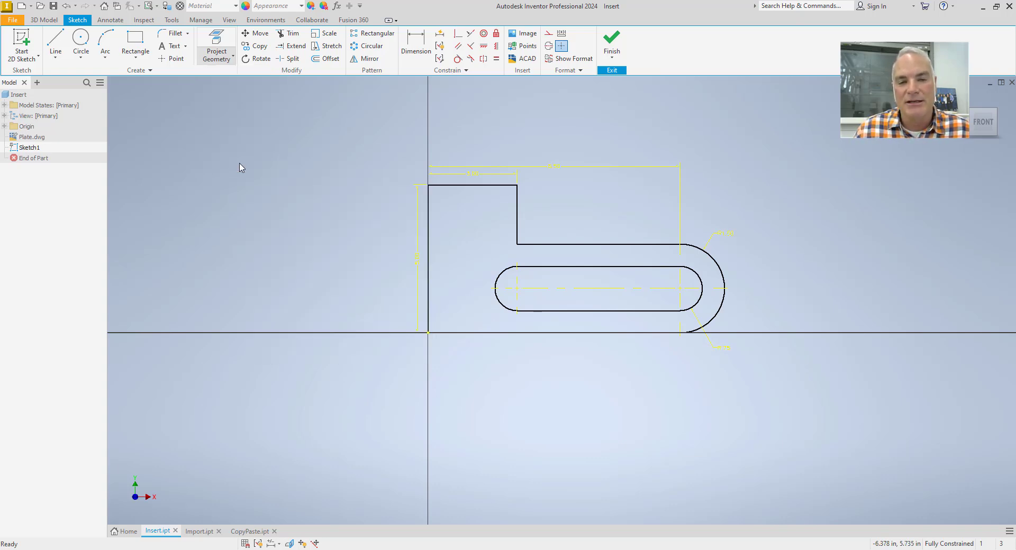
left_click(453, 186)
left_click(429, 217)
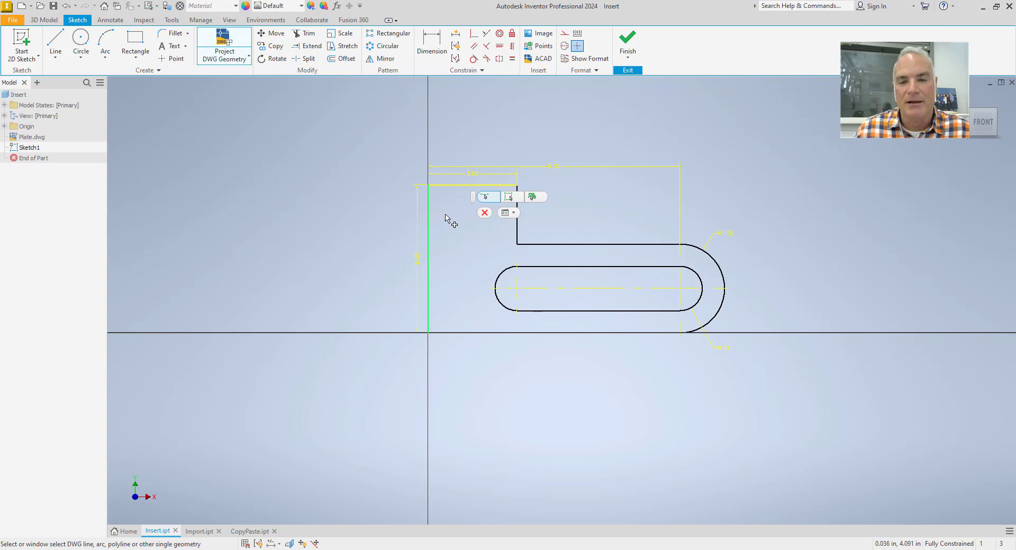
left_click(517, 230)
left_click(535, 245)
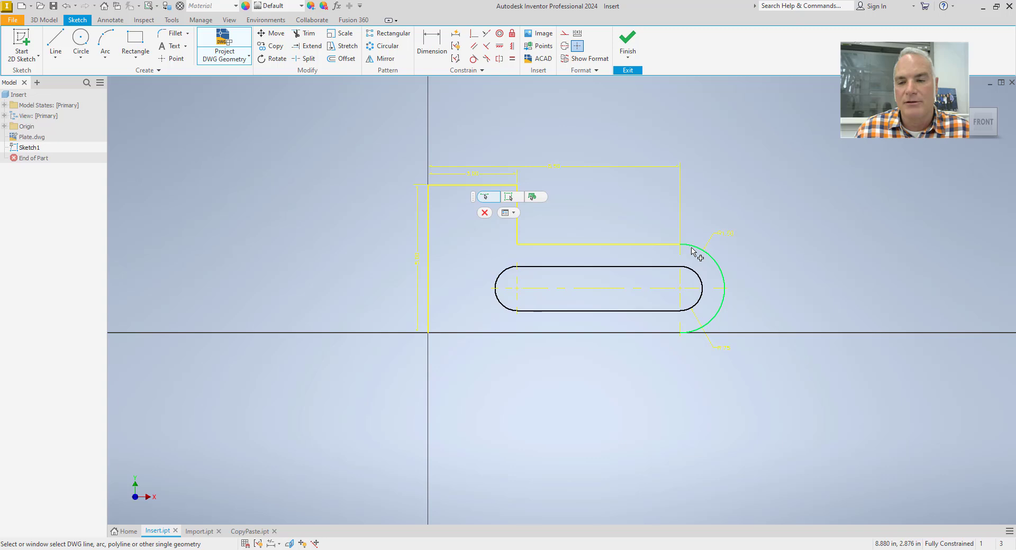
left_click(694, 256)
left_click(654, 332)
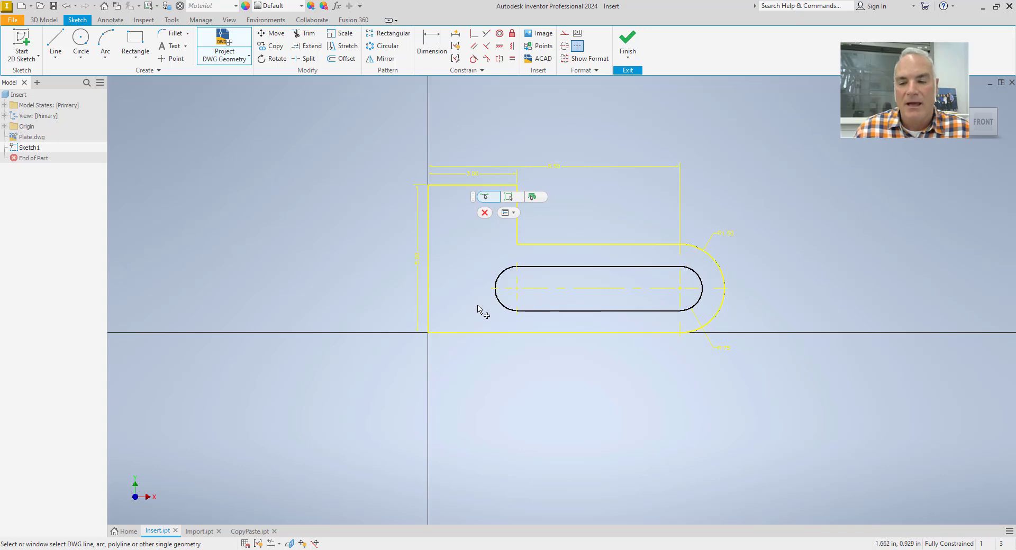
right_click(471, 249)
key("Escape")
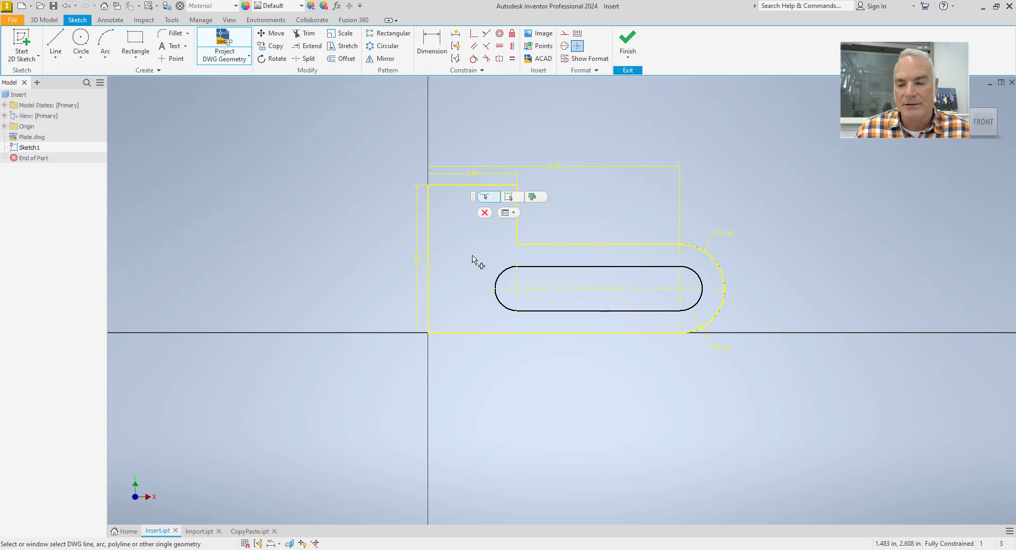
key("Escape")
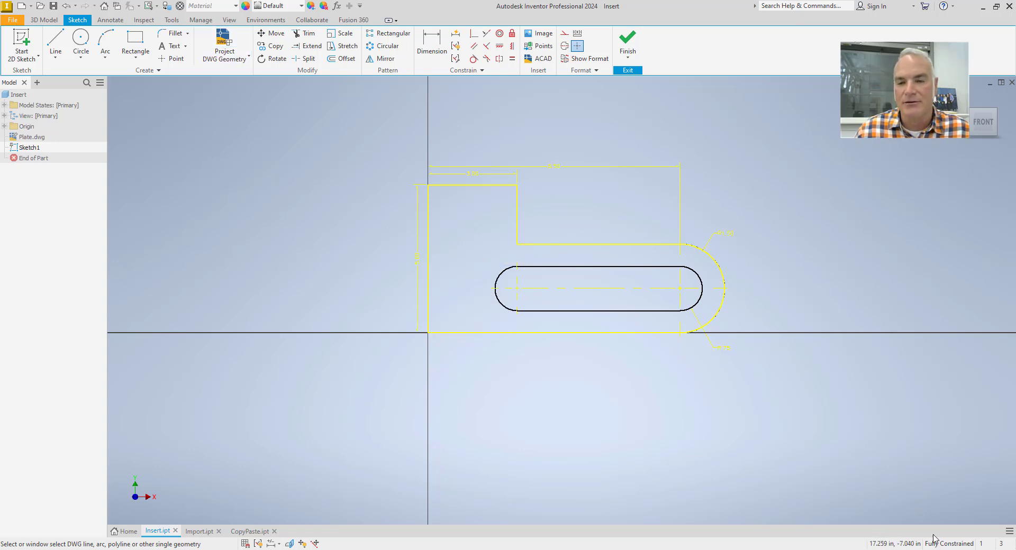
right_click(459, 236)
left_click(471, 264)
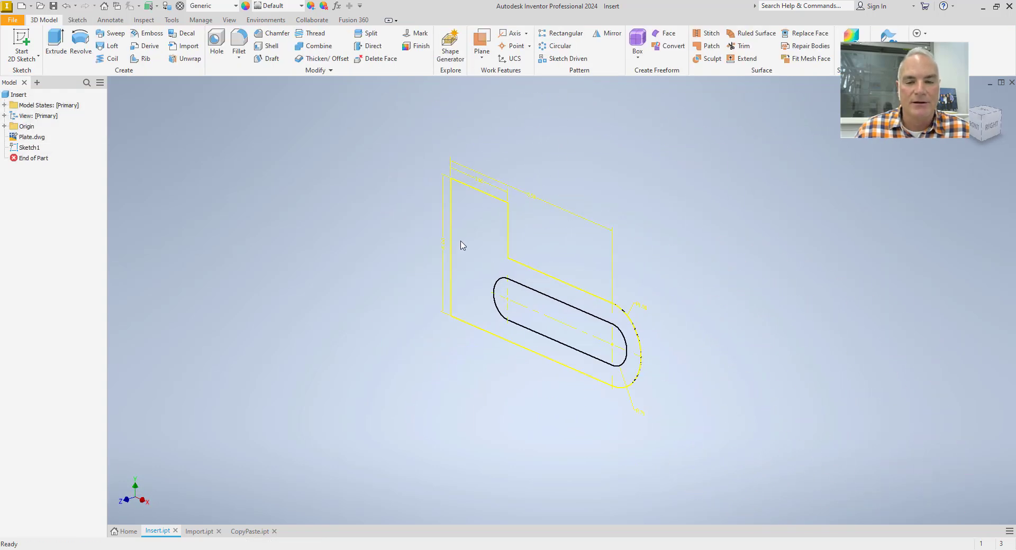
Reopen Sketch1 and project the slot's two straight edges and two end arcs from the DWG underlay
double_click(47, 148)
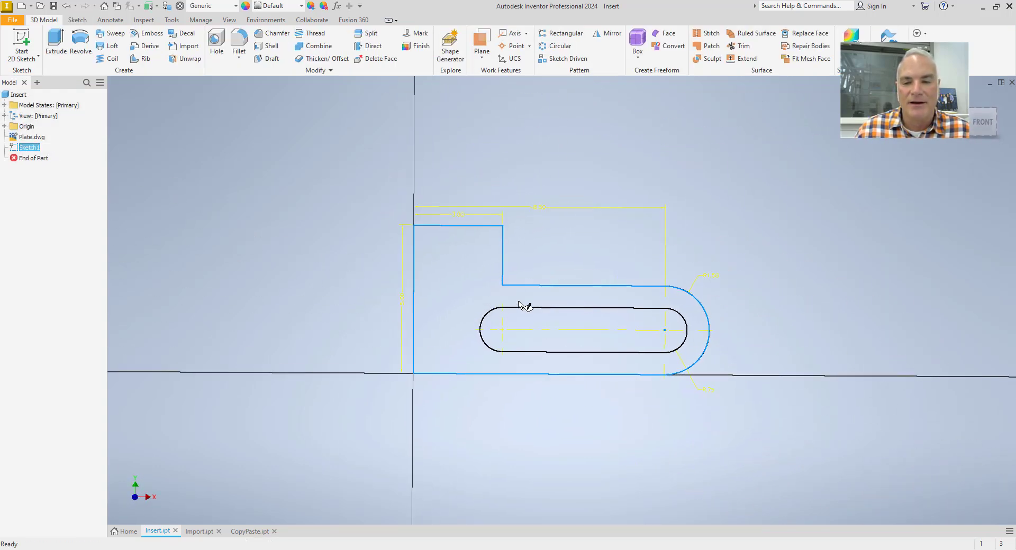
left_click(223, 43)
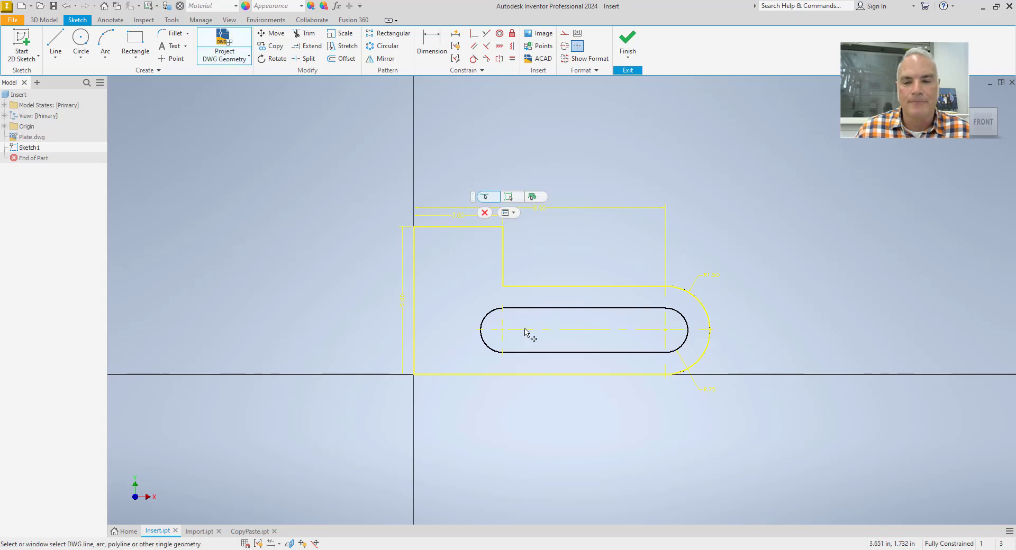
left_click(539, 309)
left_click(490, 320)
left_click(526, 353)
left_click(685, 344)
Finish the sketch and extrude the plate profile 1 in, leaving the slot open
right_click(554, 238)
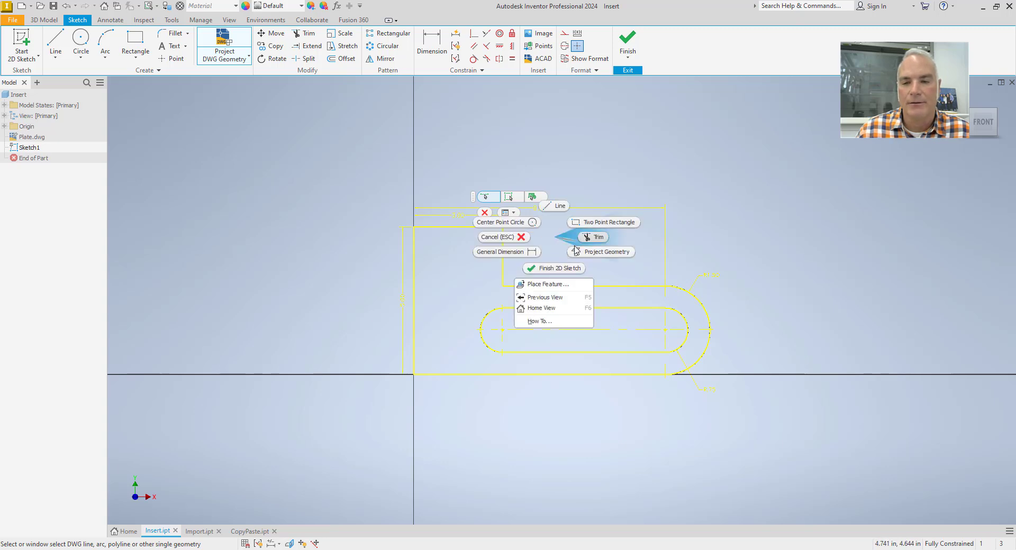
left_click(554, 267)
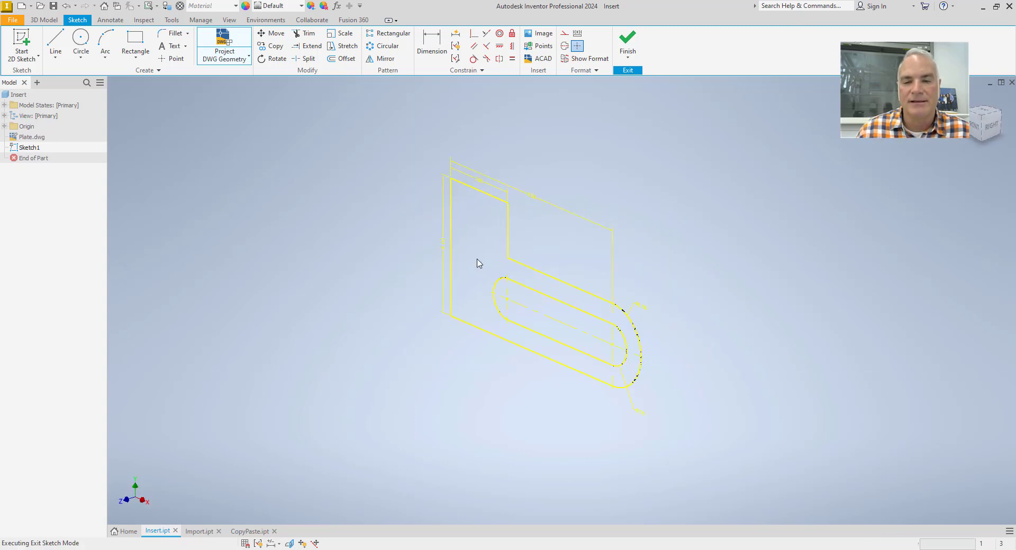
left_click(55, 41)
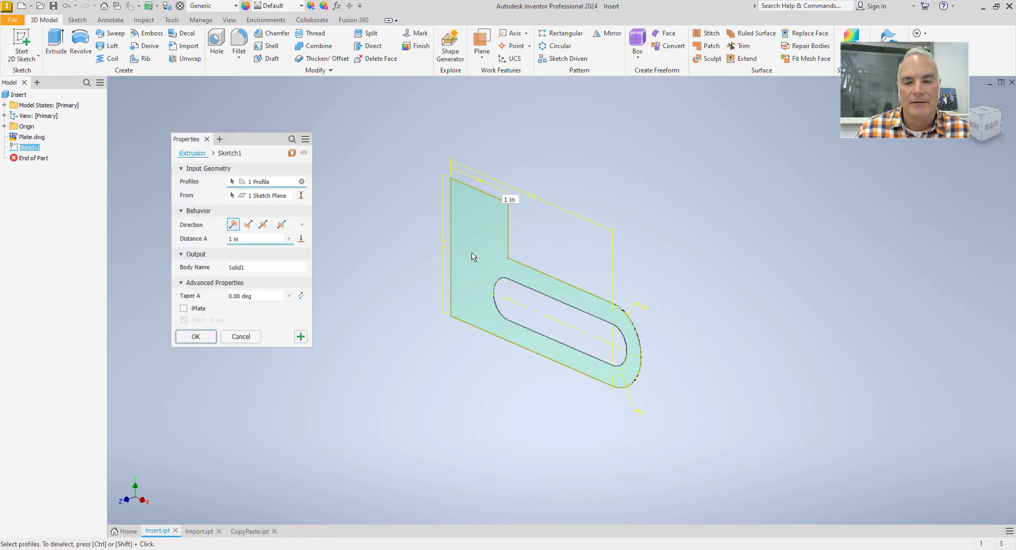
left_click(209, 337)
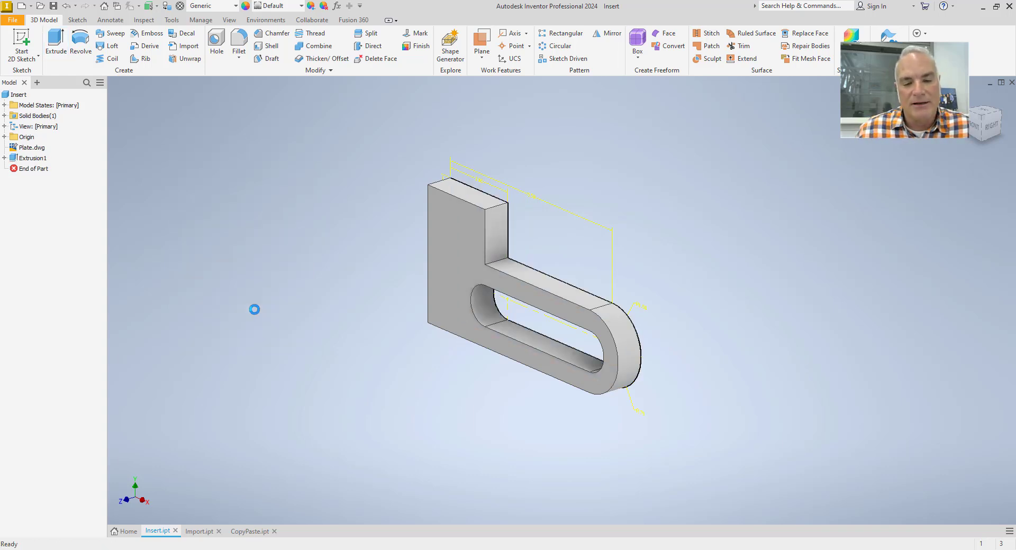
Switch to AutoCAD and open the recent Plate drawing
key("alt+Tab")
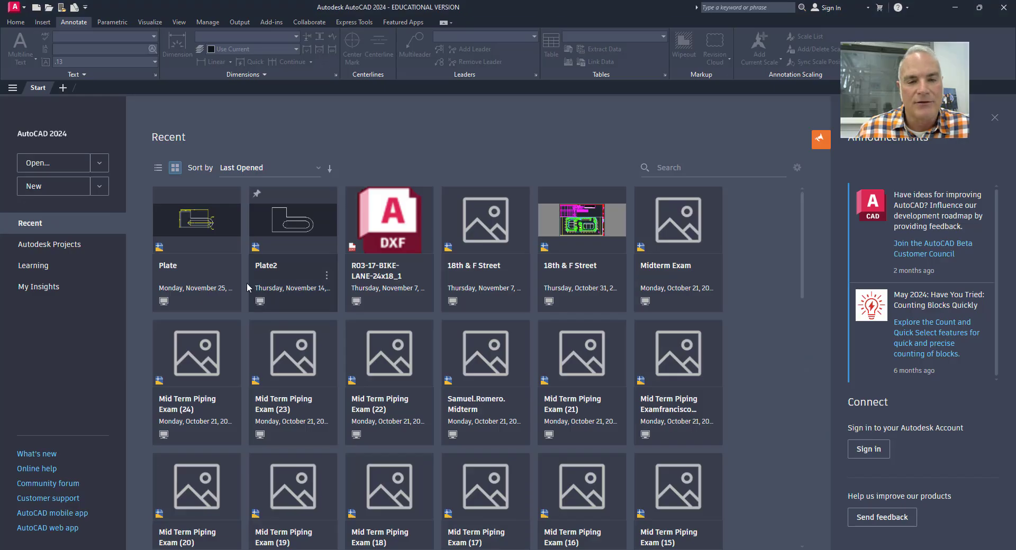
left_click(220, 248)
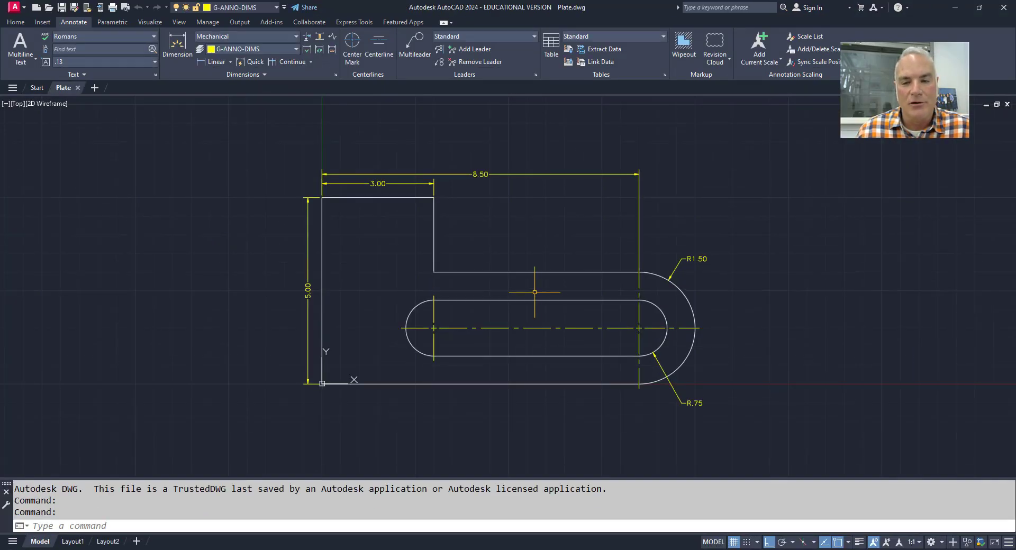
Stretch the plate's rounded end, with its slot end and dimensions, 1.5 inward to shorten the arm, and save the drawing
type("s")
key("Return")
left_click(766, 447)
left_click(588, 138)
key("Return")
left_click(599, 129)
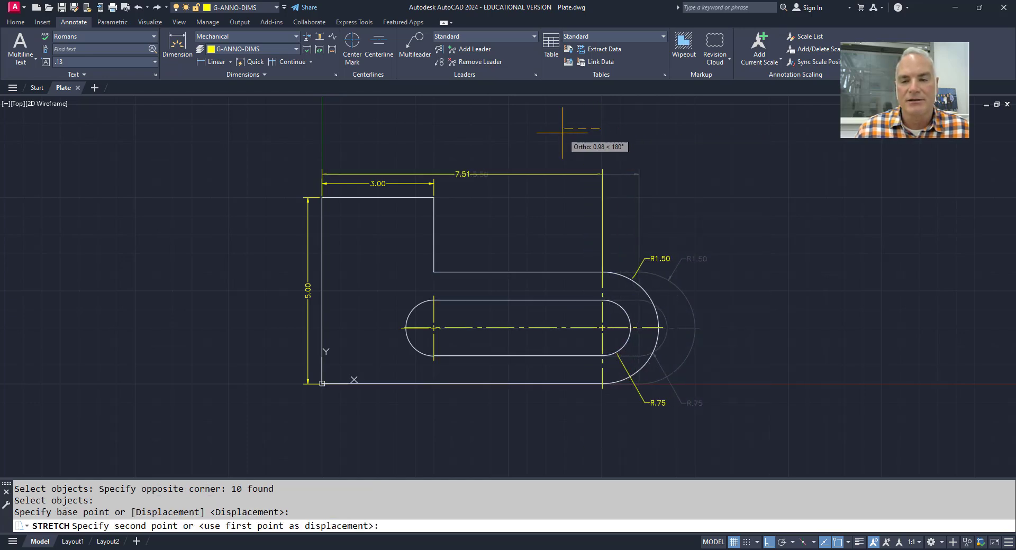
type("1.5")
key("Return")
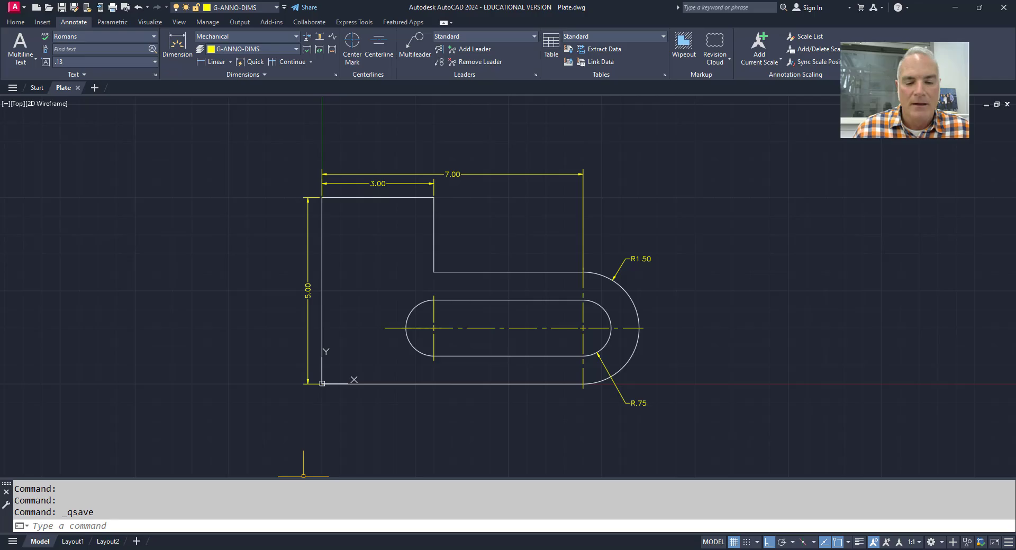
Switch back to Inventor, update the Insert part from the edited DWG, and hide the Plate.dwg underlay
key("alt+Tab")
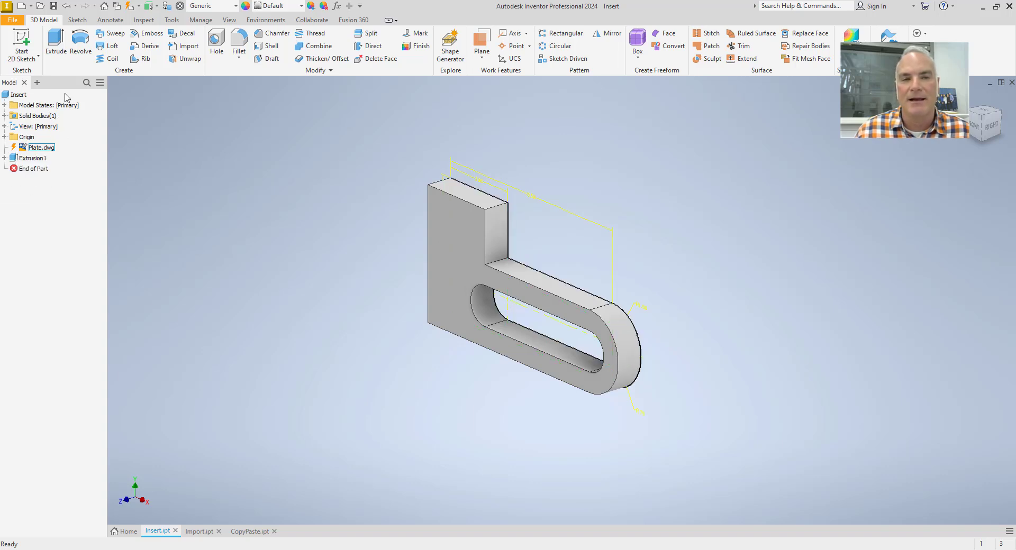
left_click(130, 8)
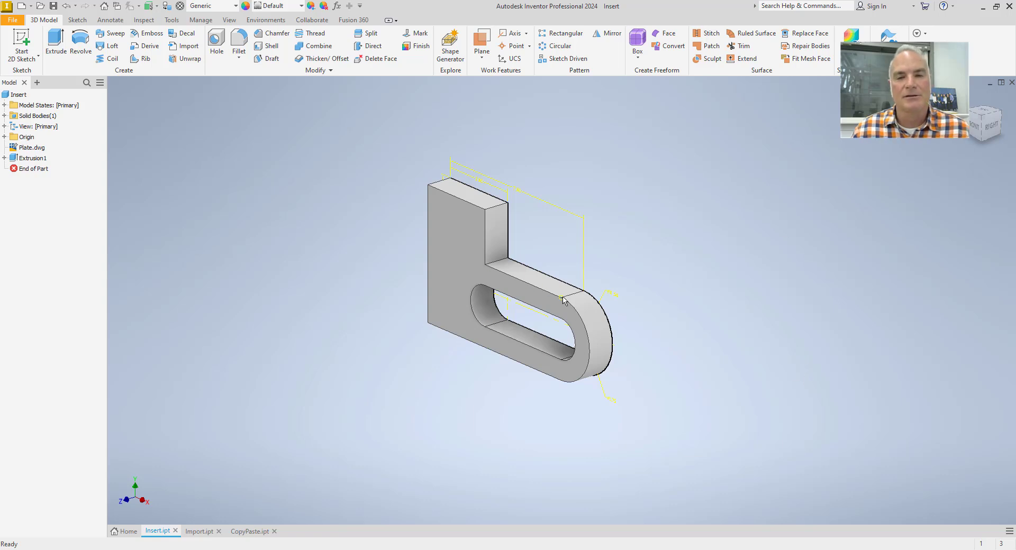
mouse_move(564, 300)
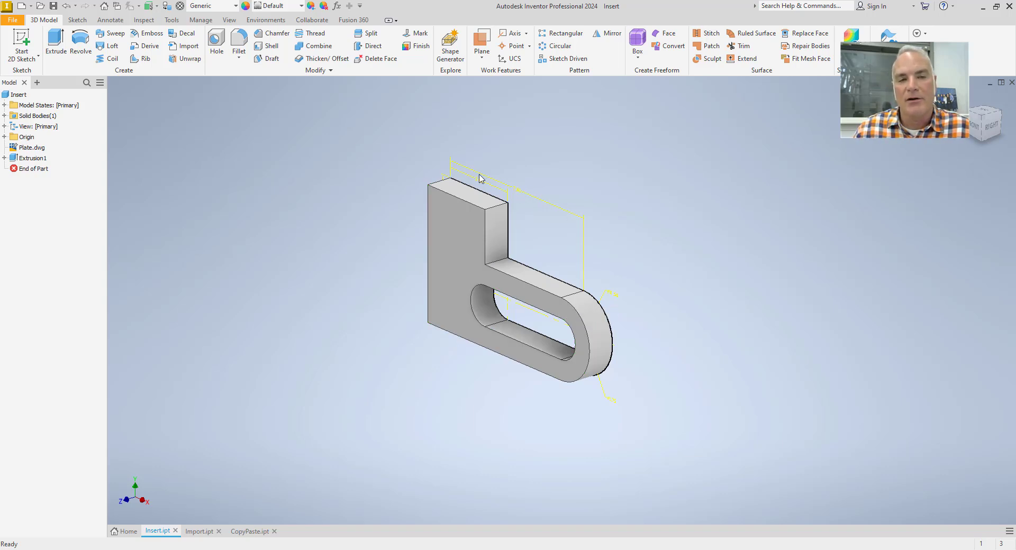
right_click(37, 147)
left_click(54, 286)
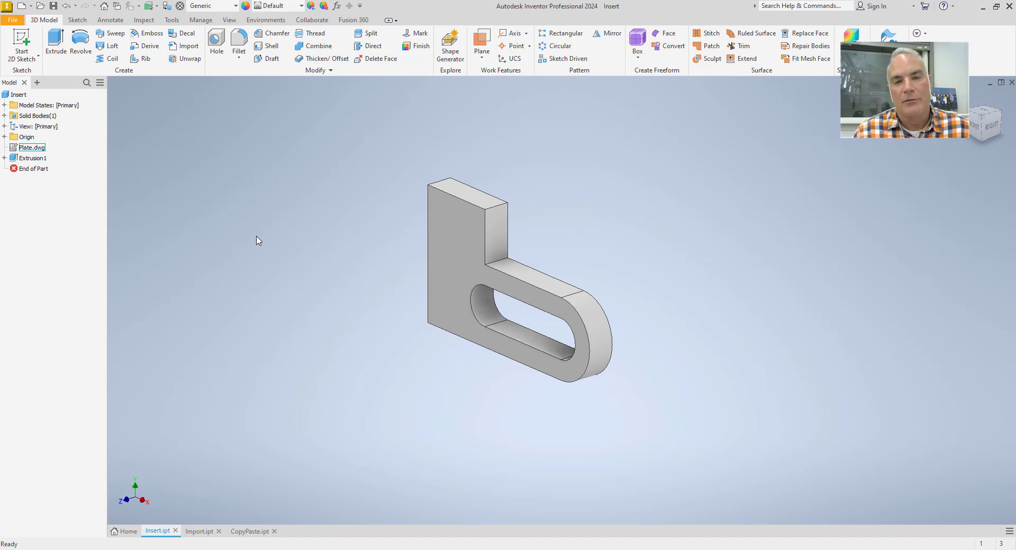